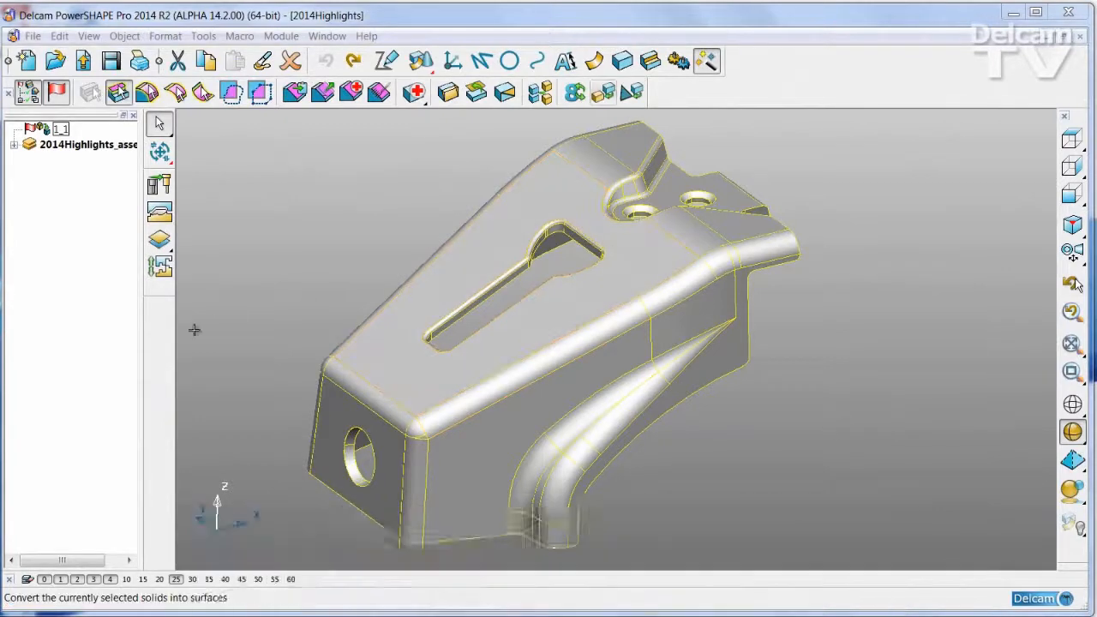
Start the solid core/cavity separation of the bracket and spread the two die halves apart to reveal the unassigned faces.
{"action": "left_click", "coordinate": [160, 267]}
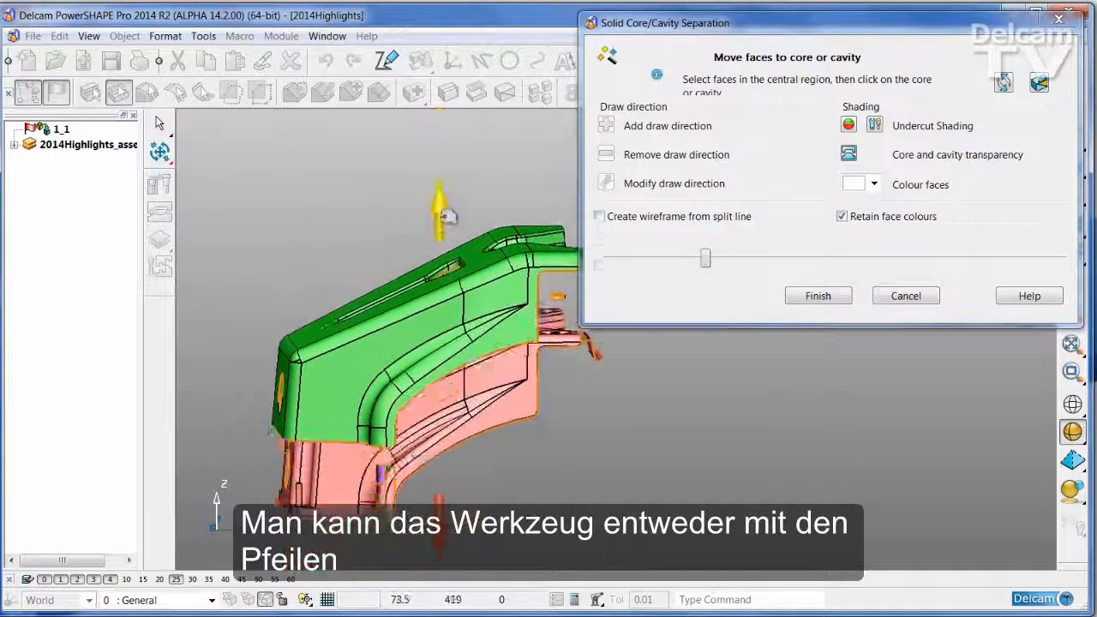
{"action": "left_click", "coordinate": [680, 258]}
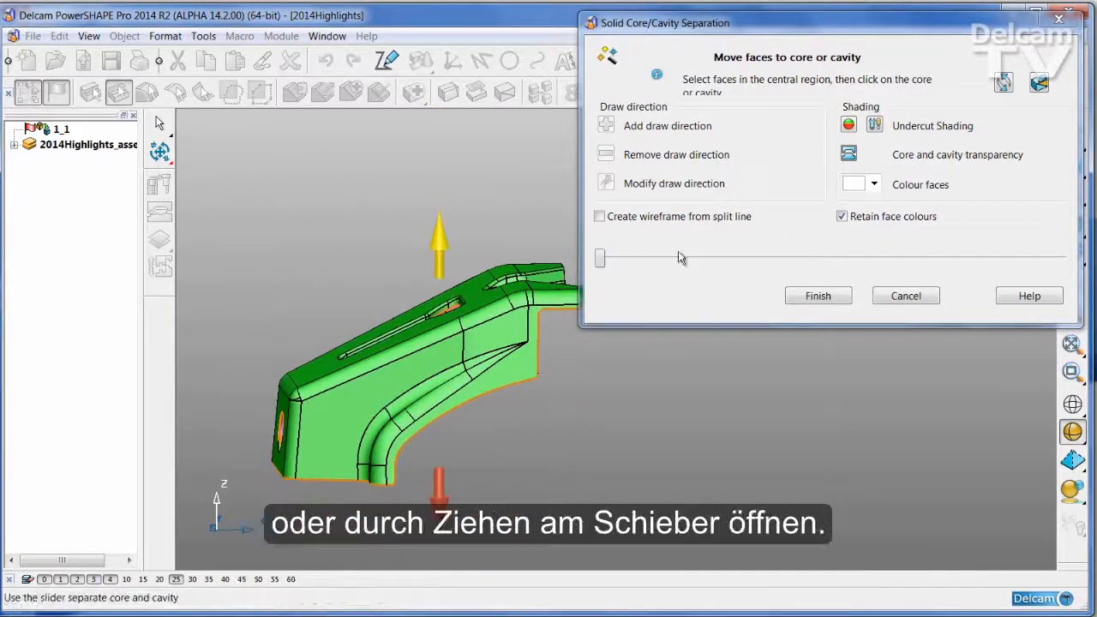
{"action": "left_click_drag", "start_coordinate": [612, 266], "coordinate": [779, 266]}
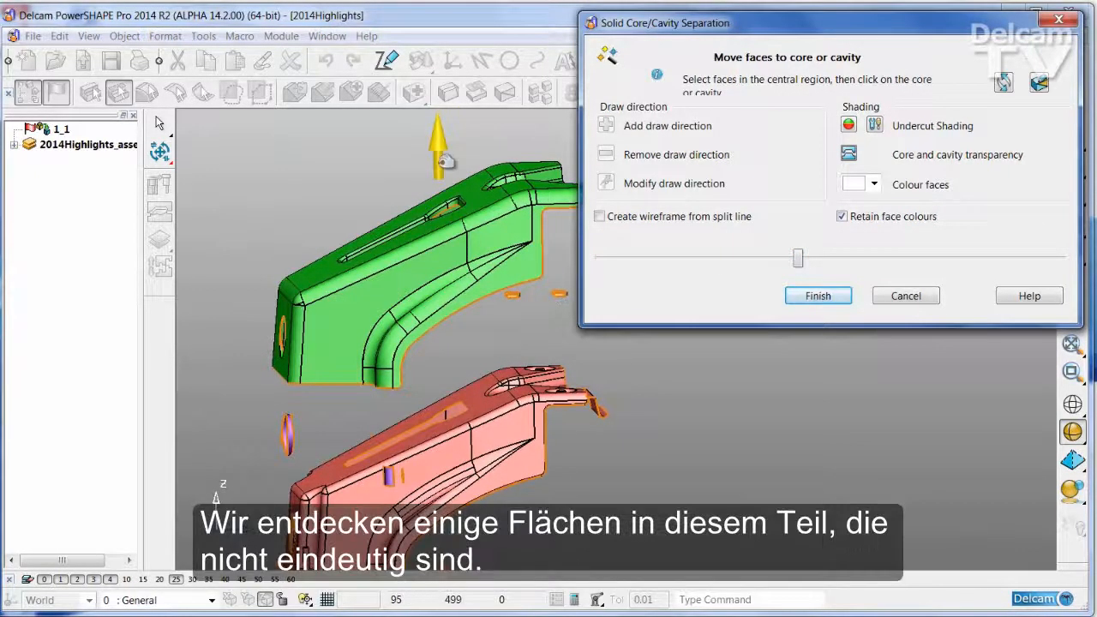
{"action": "middle_click_drag", "start_coordinate": [446, 161], "coordinate": [446, 294]}
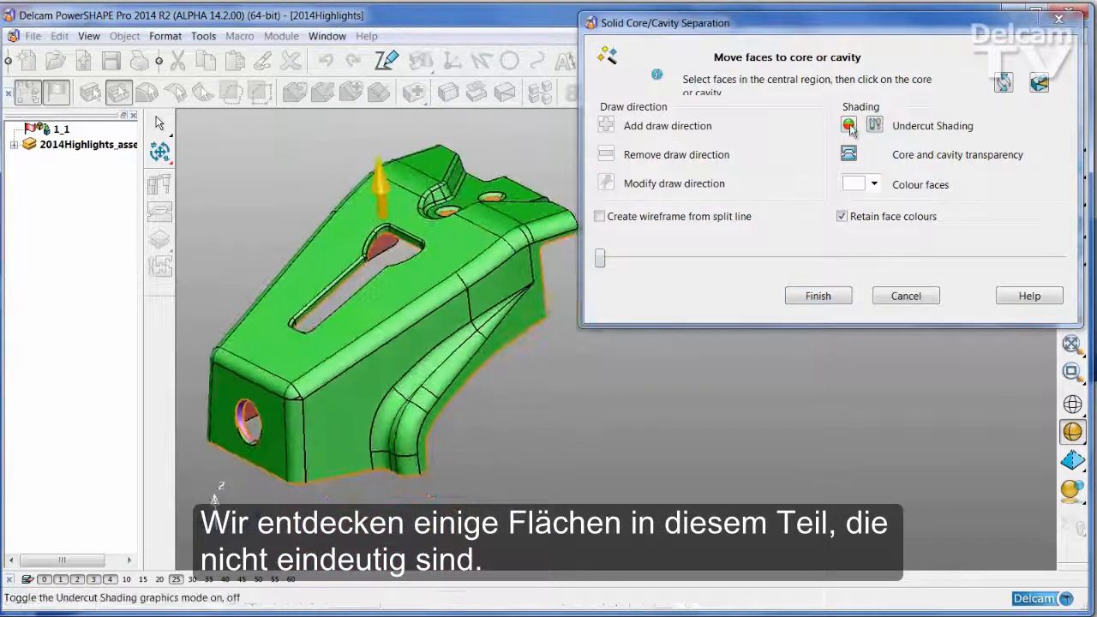
Enable undercut shading and examine the side walls, slot and front round hole for faces that conflict with the draw direction.
{"action": "left_click", "coordinate": [876, 125]}
{"action": "mouse_move", "coordinate": [514, 465]}
{"action": "middle_mouse_down"}
{"action": "mouse_move", "coordinate": [552, 396]}
{"action": "mouse_move", "coordinate": [572, 444]}
{"action": "mouse_move", "coordinate": [471, 442]}
{"action": "mouse_move", "coordinate": [349, 415]}
{"action": "middle_mouse_up"}
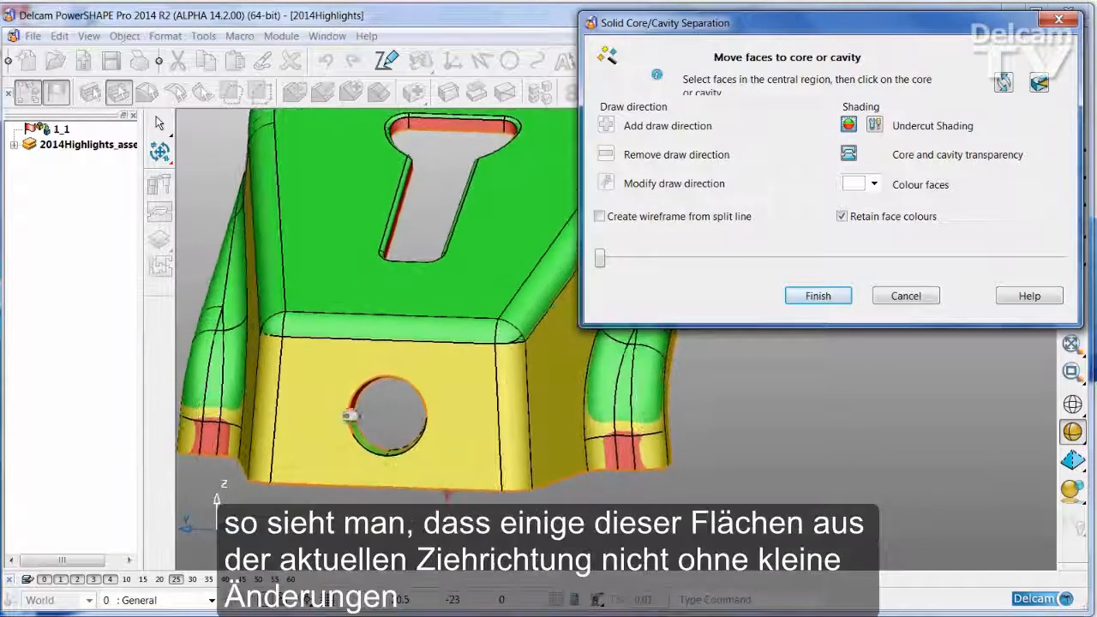
{"action": "middle_click_drag", "start_coordinate": [438, 334], "coordinate": [416, 306]}
{"action": "scroll", "coordinate": [417, 306], "scroll_direction": "up", "scroll_amount": 5}
{"action": "middle_click_drag", "start_coordinate": [392, 351], "coordinate": [614, 428]}
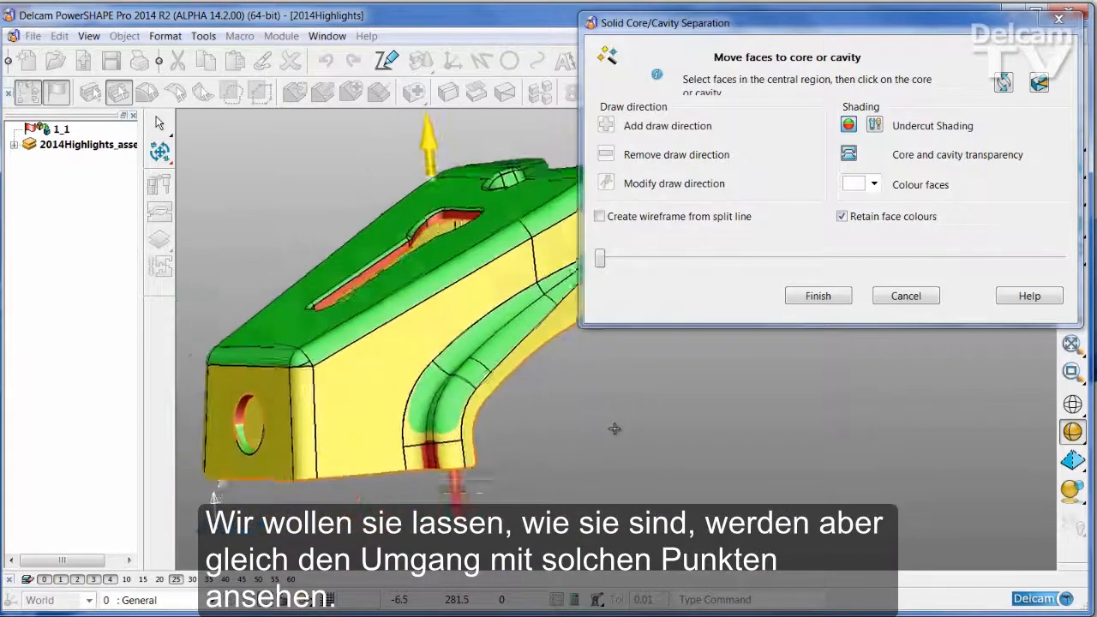
With core and cavity transparency on, move the rear hole faces to the upper die half and the floor-area faces to the lower half.
{"action": "left_click", "coordinate": [848, 154]}
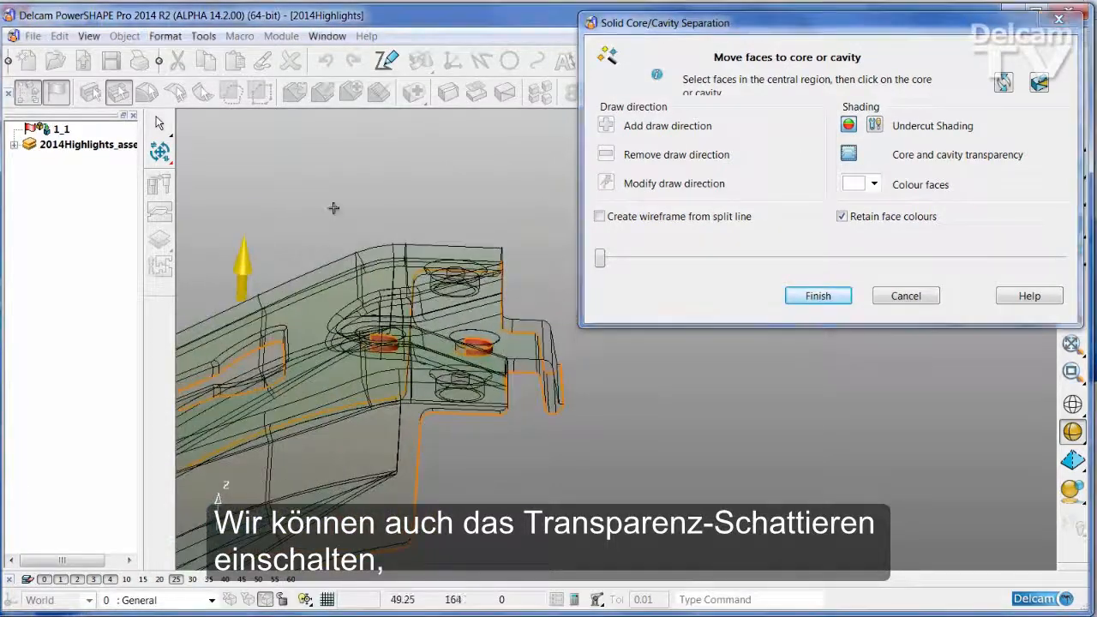
{"action": "left_click_drag", "start_coordinate": [512, 468], "coordinate": [514, 467]}
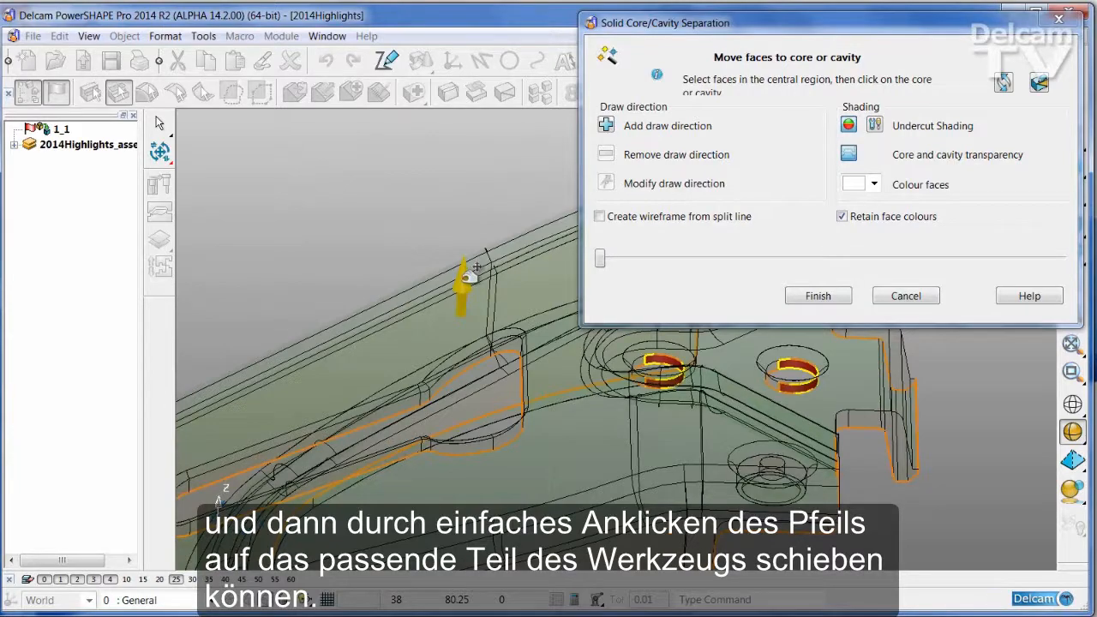
{"action": "left_click", "coordinate": [470, 276]}
{"action": "middle_click_drag", "start_coordinate": [469, 330], "coordinate": [347, 181]}
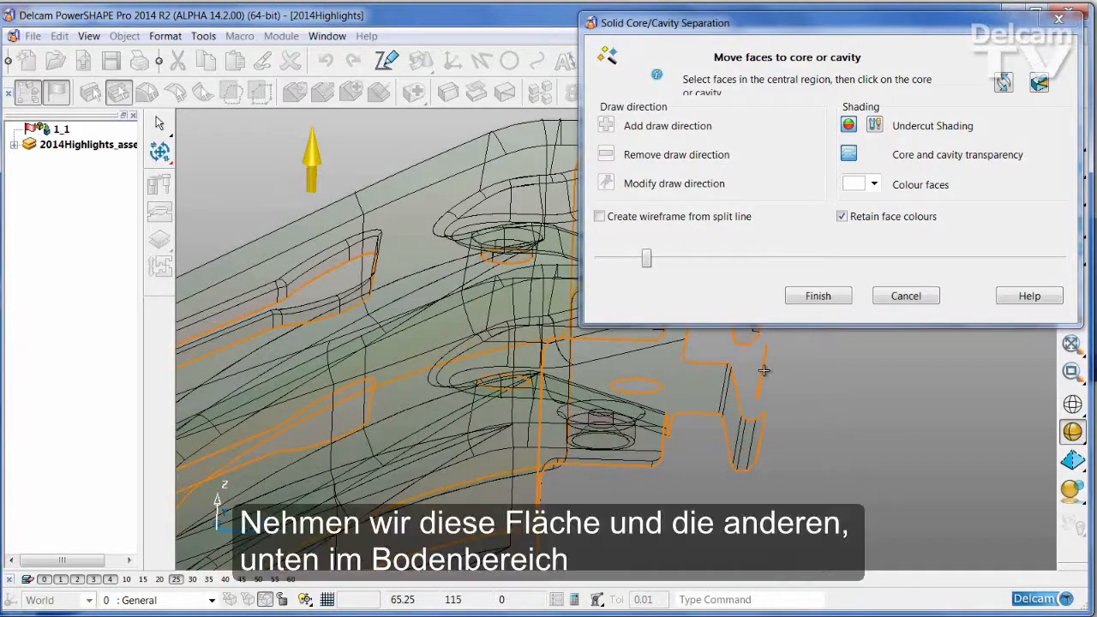
{"action": "mouse_move", "coordinate": [783, 387]}
{"action": "middle_mouse_down"}
{"action": "mouse_move", "coordinate": [387, 228]}
{"action": "mouse_move", "coordinate": [411, 448]}
{"action": "mouse_move", "coordinate": [387, 477]}
{"action": "middle_mouse_up"}
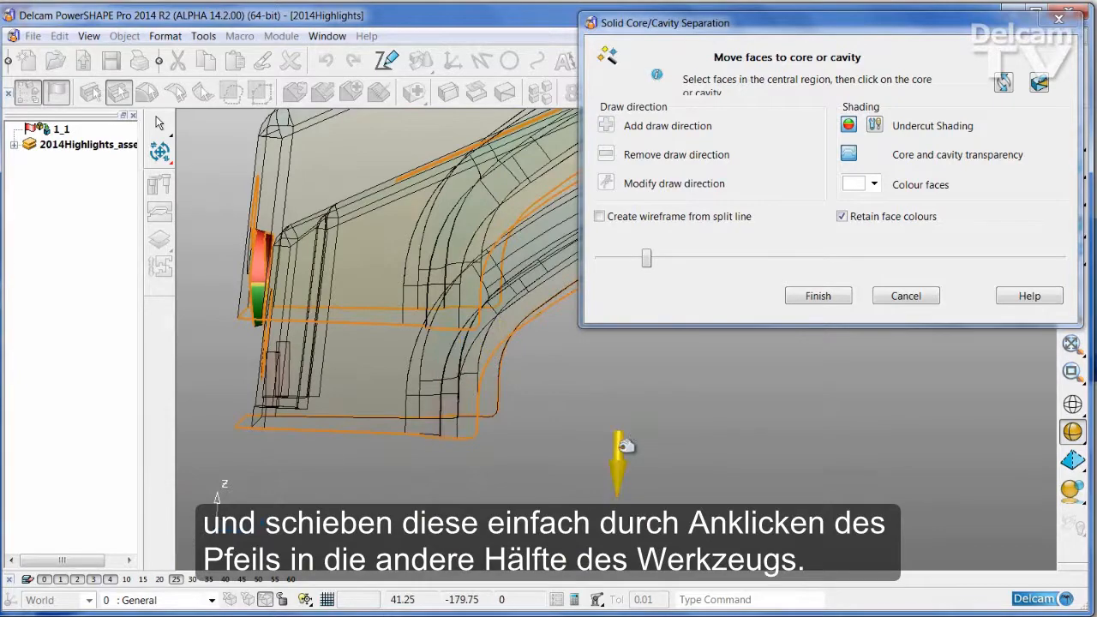
{"action": "middle_click_drag", "start_coordinate": [626, 446], "coordinate": [655, 375]}
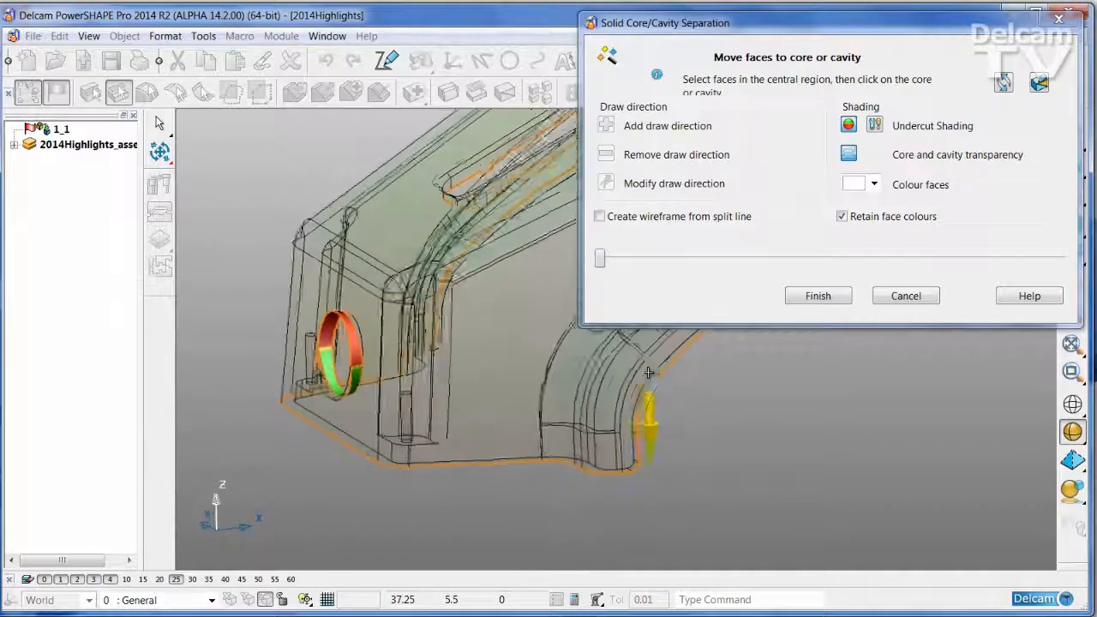
Select the front round hole's faces, disable transparency and add a new draw direction pointing out along the hole's axis.
{"action": "middle_click_drag", "start_coordinate": [649, 372], "coordinate": [404, 343]}
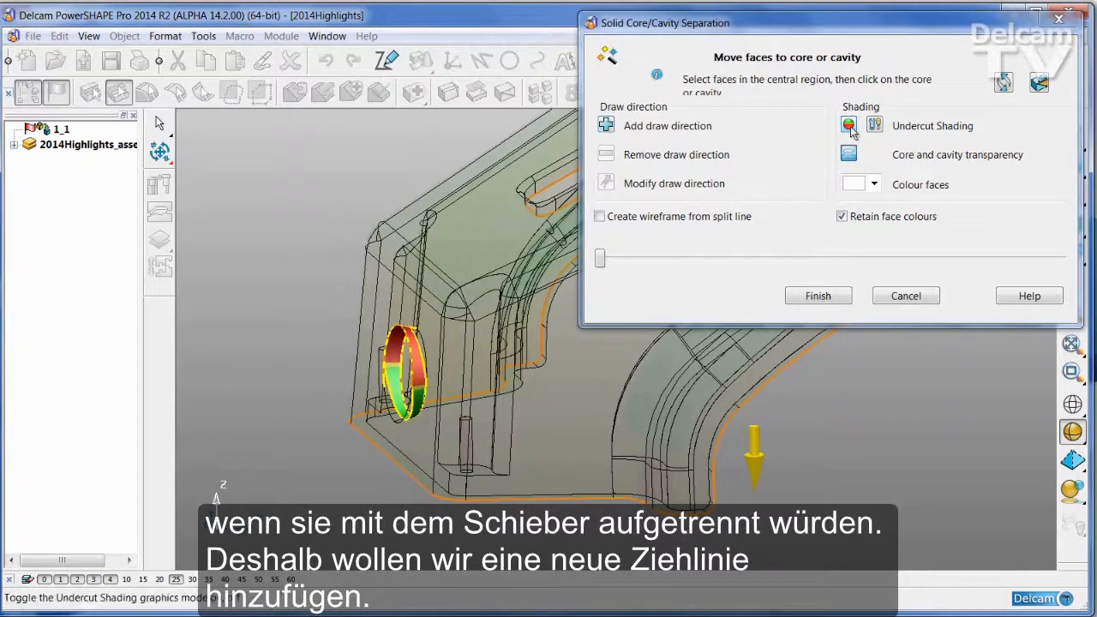
{"action": "left_click", "coordinate": [849, 155]}
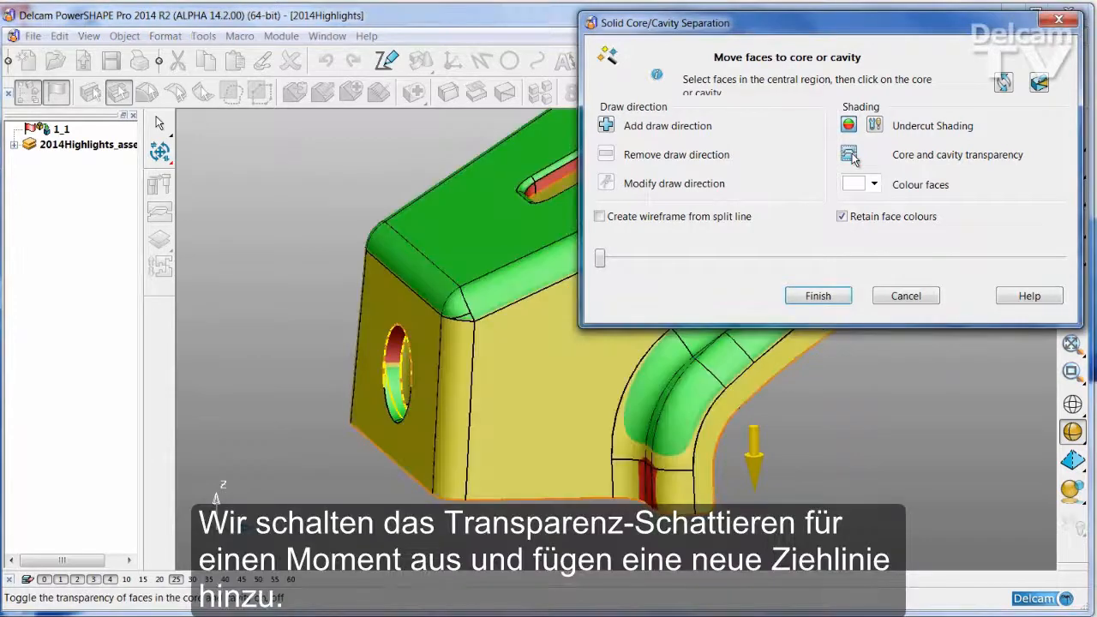
{"action": "left_click", "coordinate": [606, 126]}
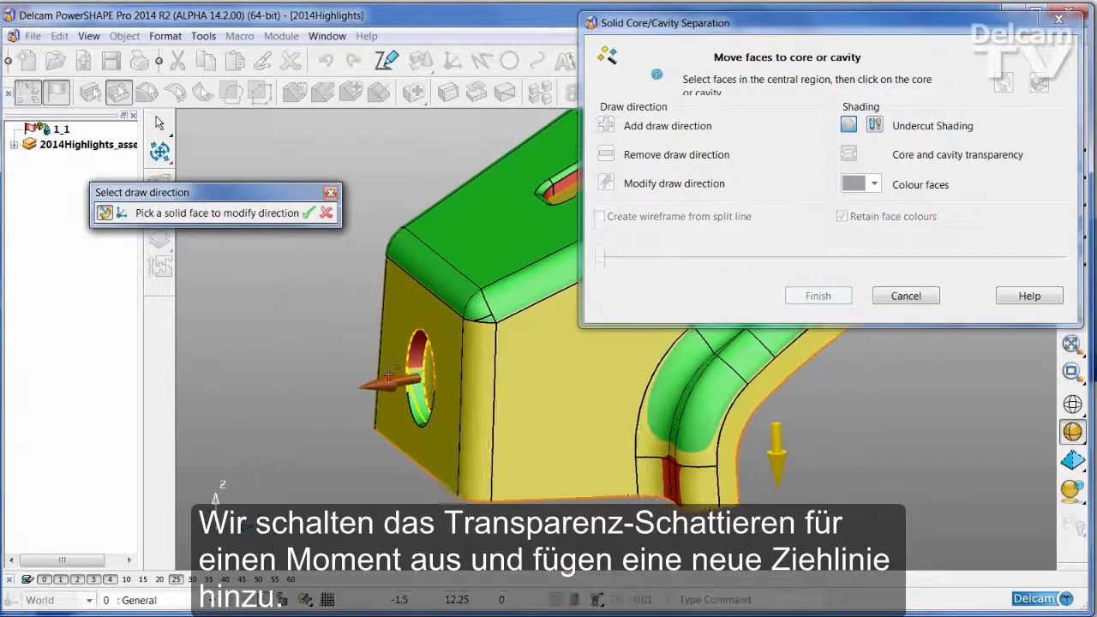
{"action": "middle_click_drag", "start_coordinate": [322, 362], "coordinate": [338, 409]}
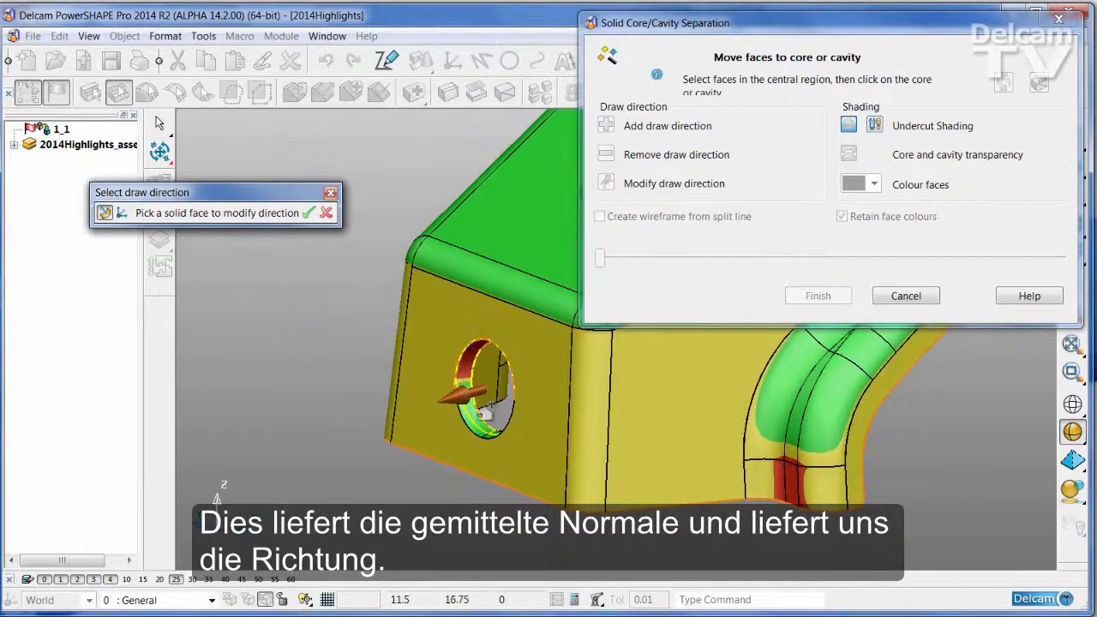
{"action": "middle_click_drag", "start_coordinate": [502, 377], "coordinate": [463, 396]}
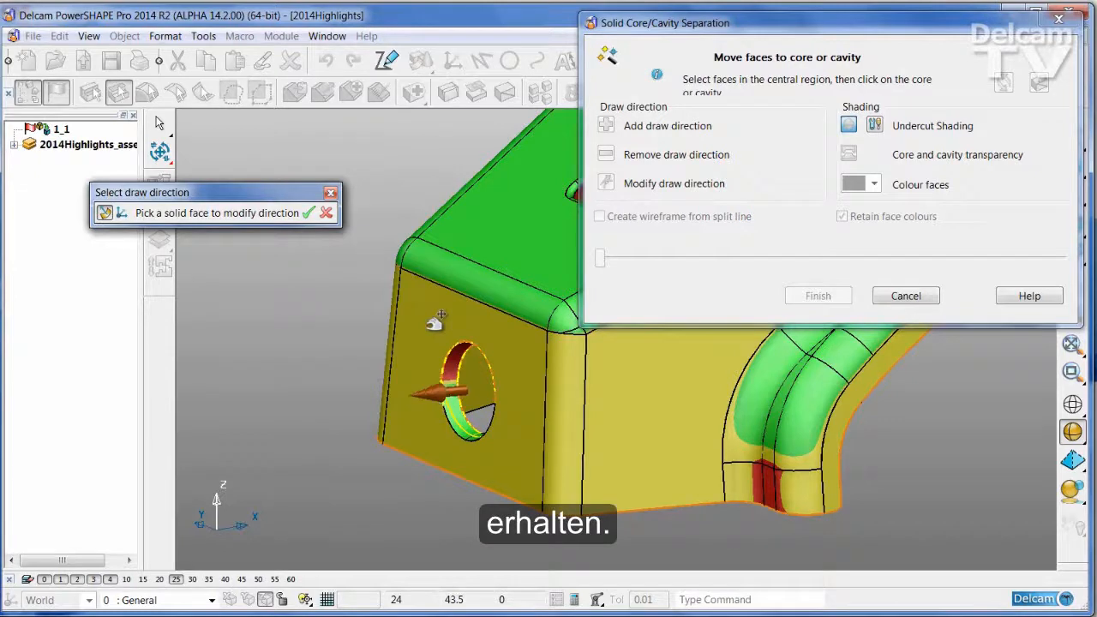
{"action": "middle_click_drag", "start_coordinate": [501, 377], "coordinate": [472, 386]}
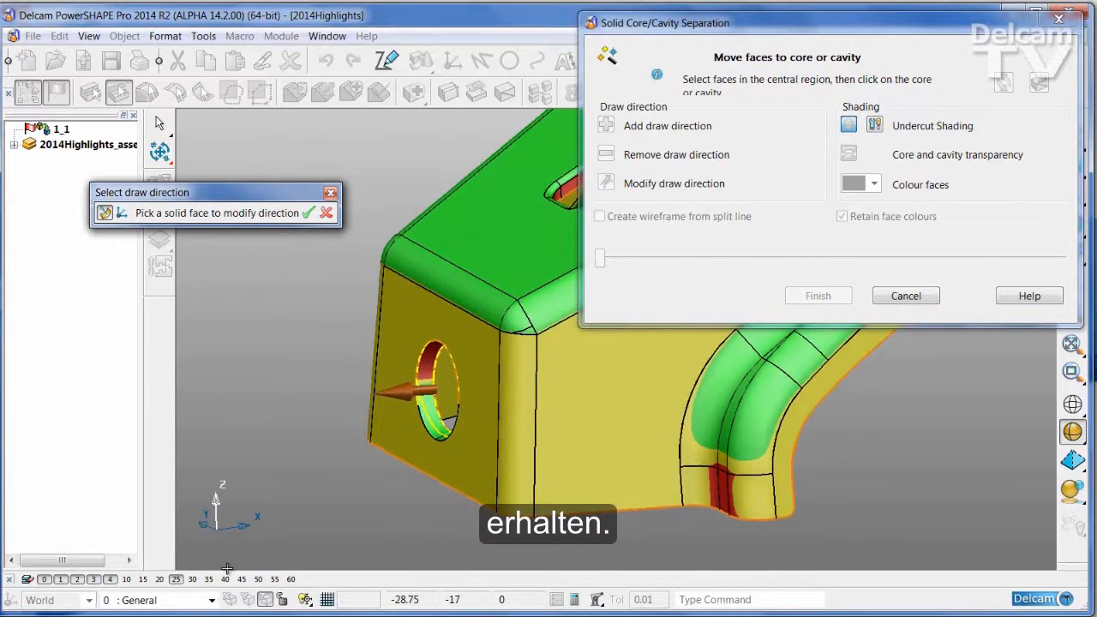
{"action": "left_click", "coordinate": [308, 213]}
Move the remaining front-hole faces to the new side draw direction and bring the separated parts almost fully back together.
{"action": "middle_click_drag", "start_coordinate": [404, 353], "coordinate": [317, 413]}
{"action": "scroll", "coordinate": [318, 413], "scroll_direction": "up", "scroll_amount": 5}
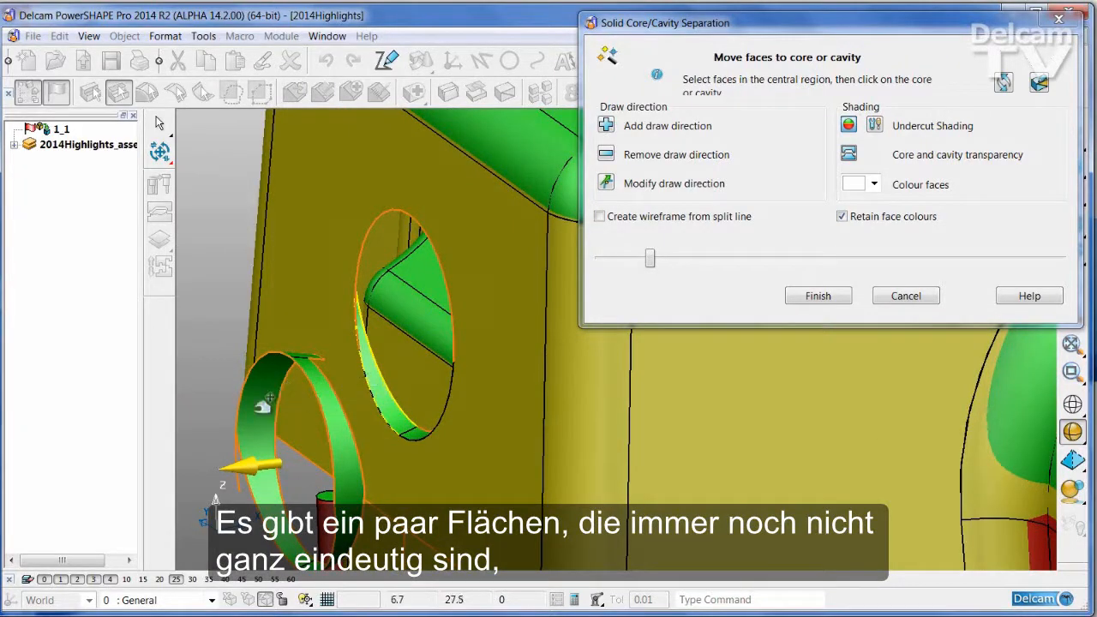
{"action": "middle_click_drag", "start_coordinate": [262, 406], "coordinate": [451, 495]}
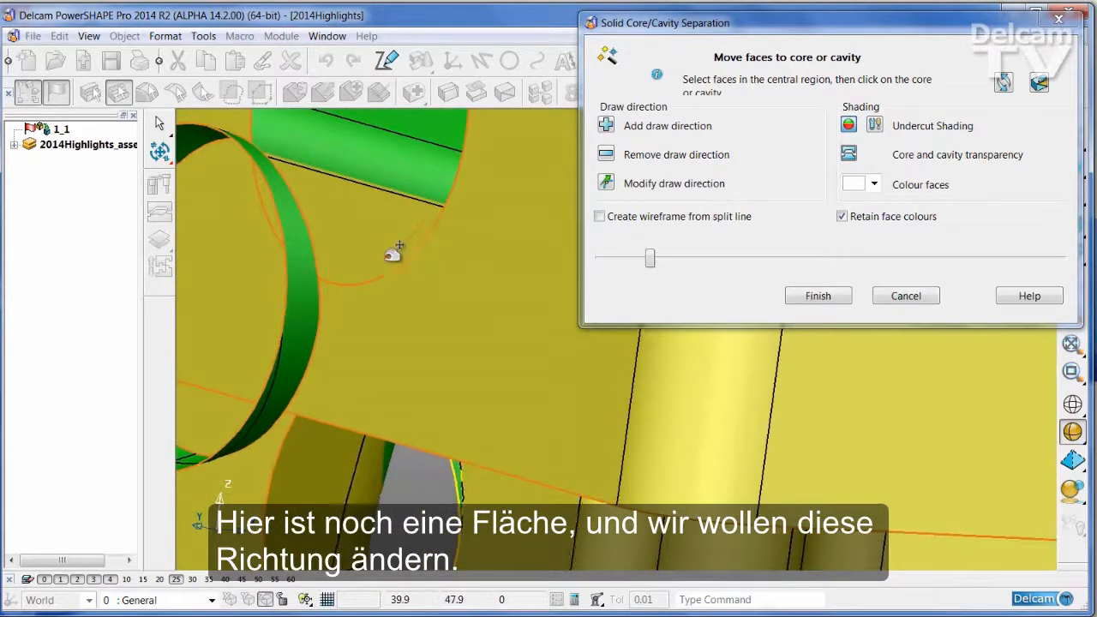
{"action": "middle_click_drag", "start_coordinate": [393, 254], "coordinate": [433, 324]}
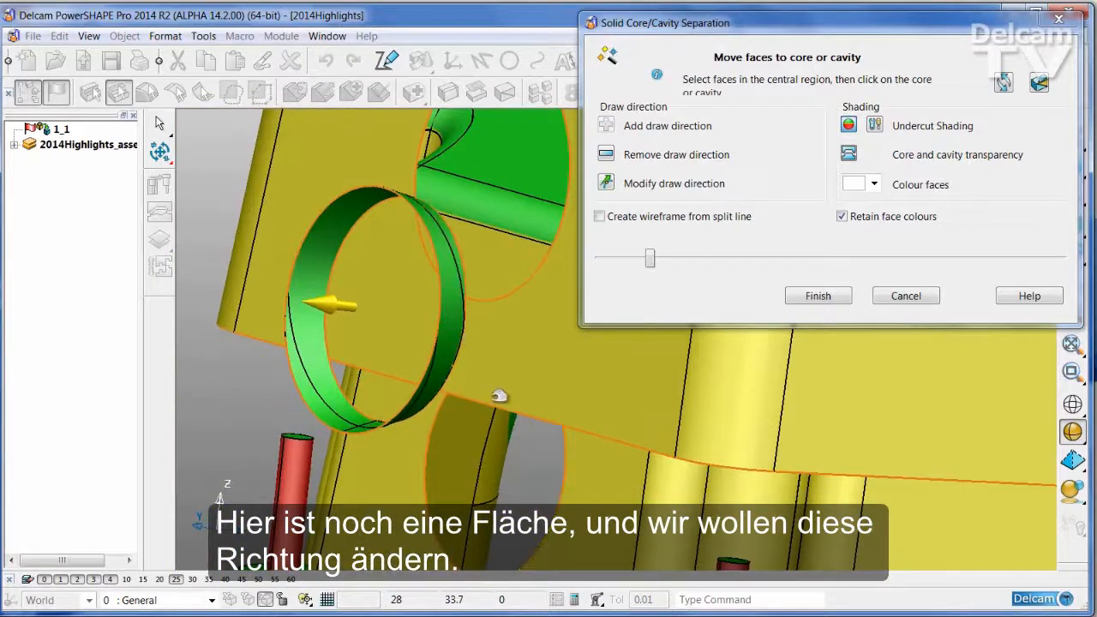
{"action": "middle_click_drag", "start_coordinate": [499, 396], "coordinate": [656, 269], "text": "ctrl"}
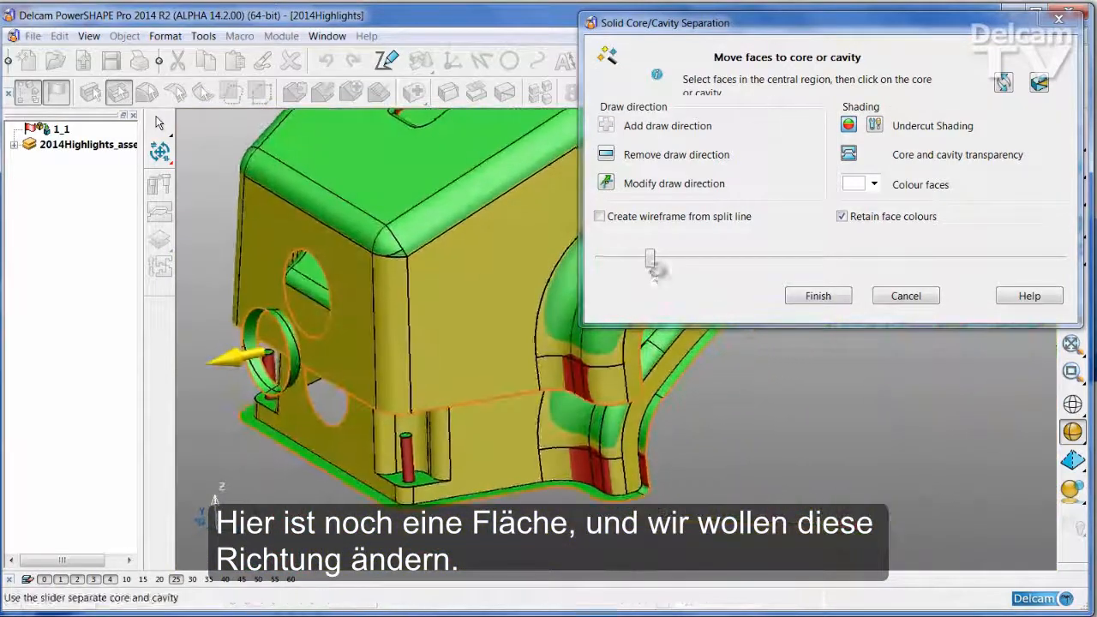
{"action": "left_click_drag", "start_coordinate": [652, 259], "coordinate": [611, 266]}
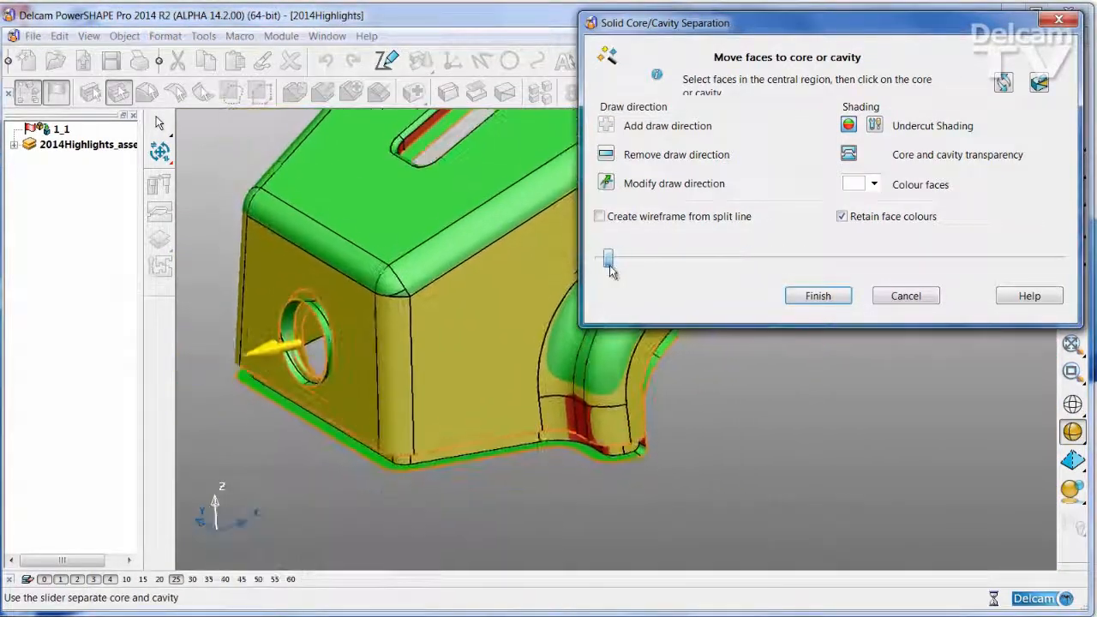
Disable undercut shading, spread the three-way split apart and examine the flange along the rear edge.
{"action": "left_click", "coordinate": [847, 127]}
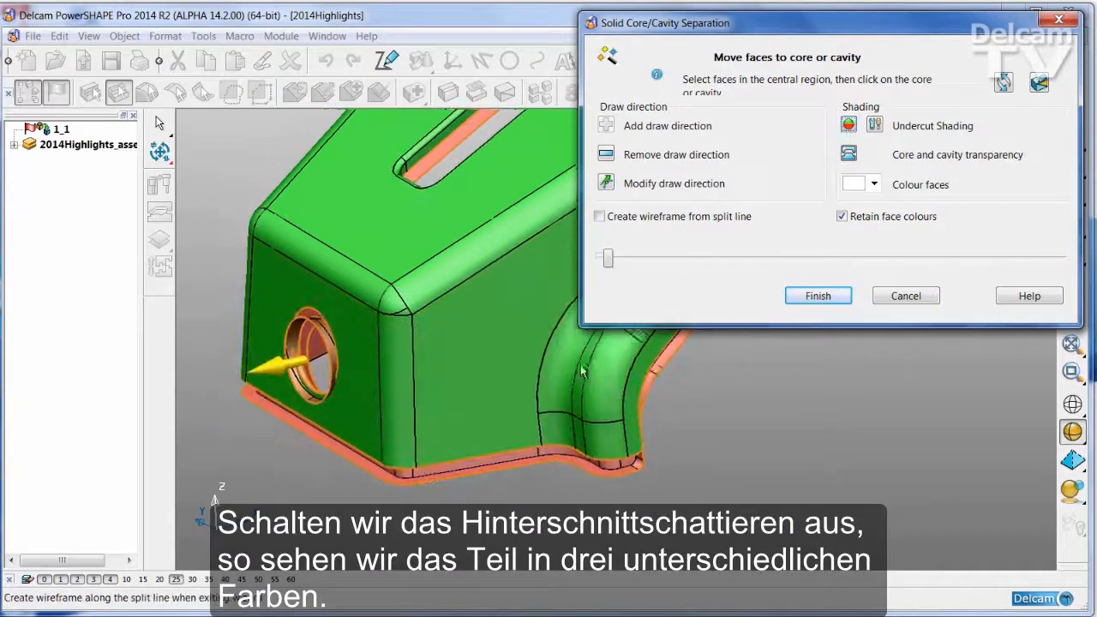
{"action": "scroll", "coordinate": [268, 420], "scroll_direction": "up", "scroll_amount": 3}
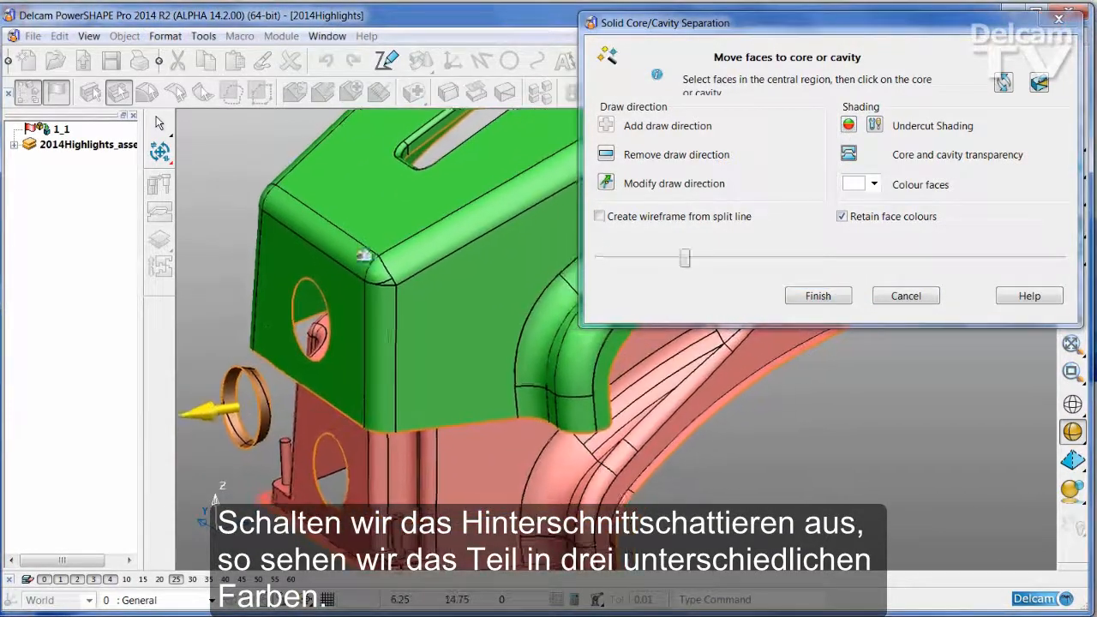
{"action": "middle_click_drag", "start_coordinate": [364, 255], "coordinate": [353, 233], "text": "ctrl"}
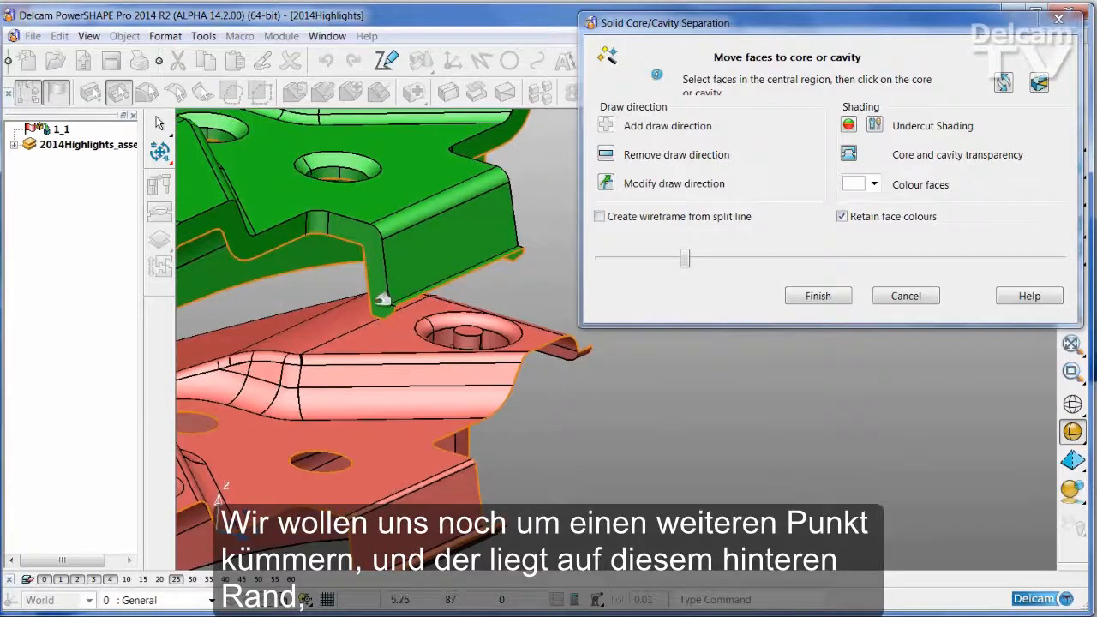
{"action": "middle_click_drag", "start_coordinate": [385, 271], "coordinate": [441, 418]}
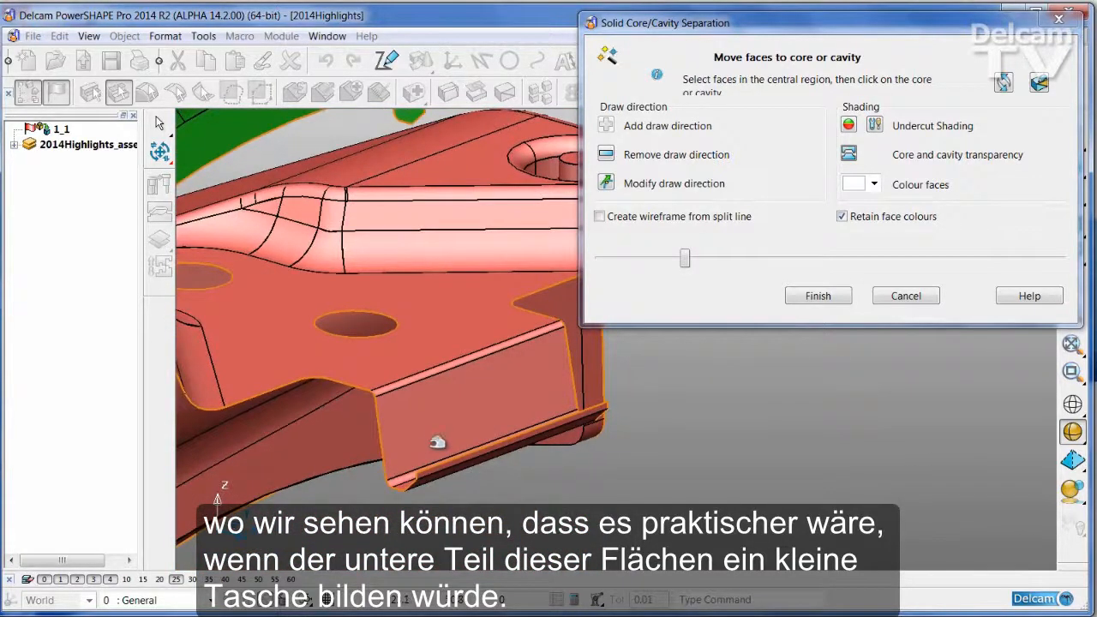
Close the separated parts, pause the wizard to split faces, and draw a line across each end of the rear flange from the lip's inner corner.
{"action": "left_click_drag", "start_coordinate": [687, 260], "coordinate": [600, 266]}
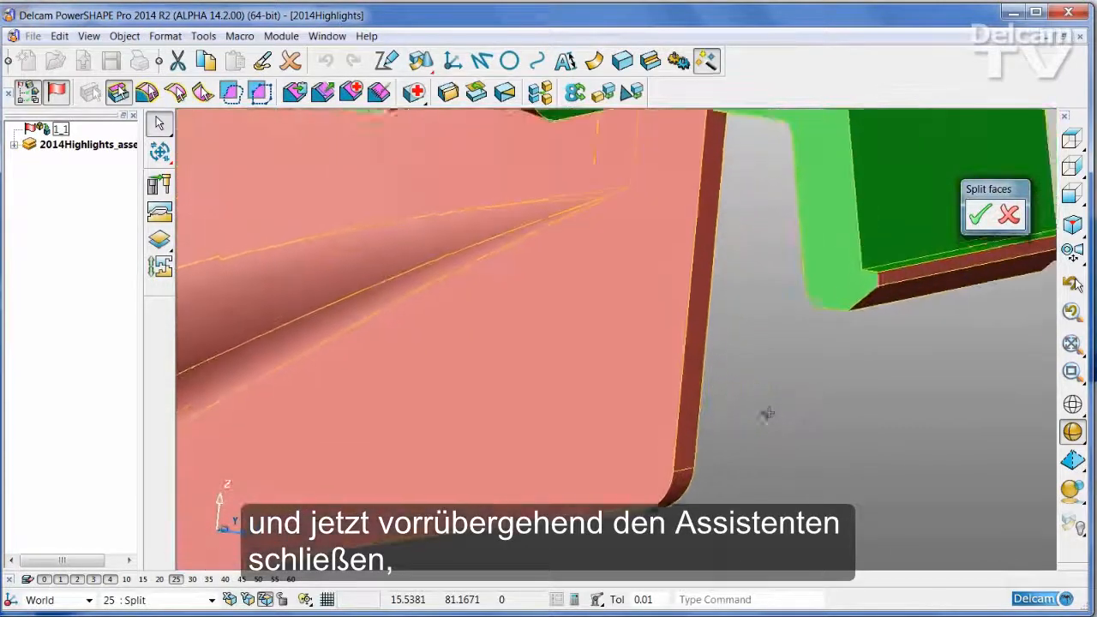
{"action": "left_click", "coordinate": [482, 62]}
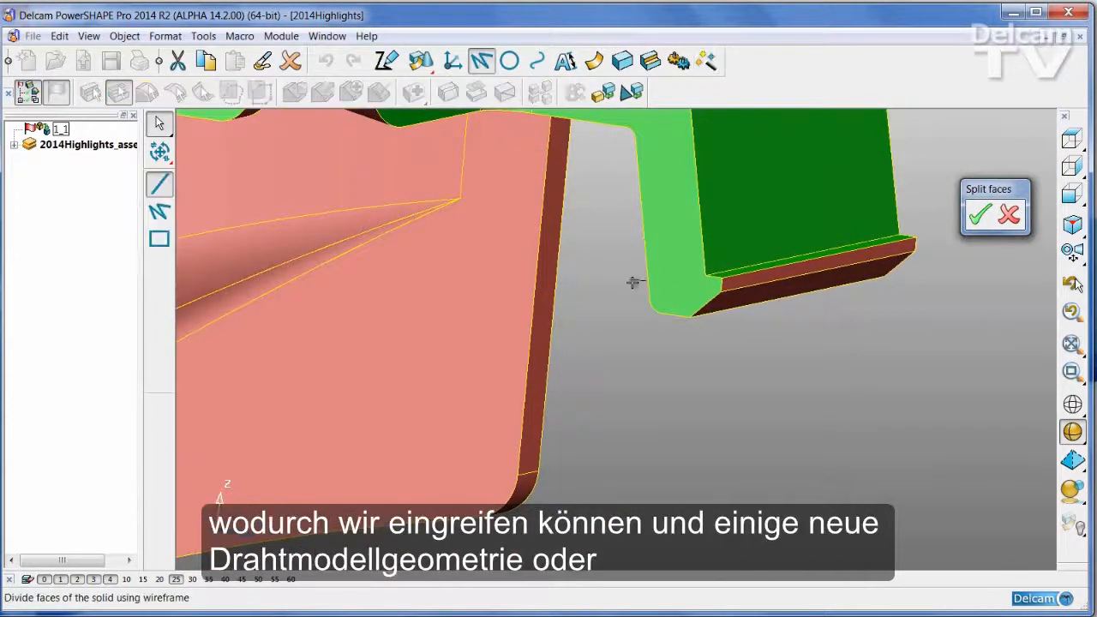
{"action": "left_click", "coordinate": [661, 266]}
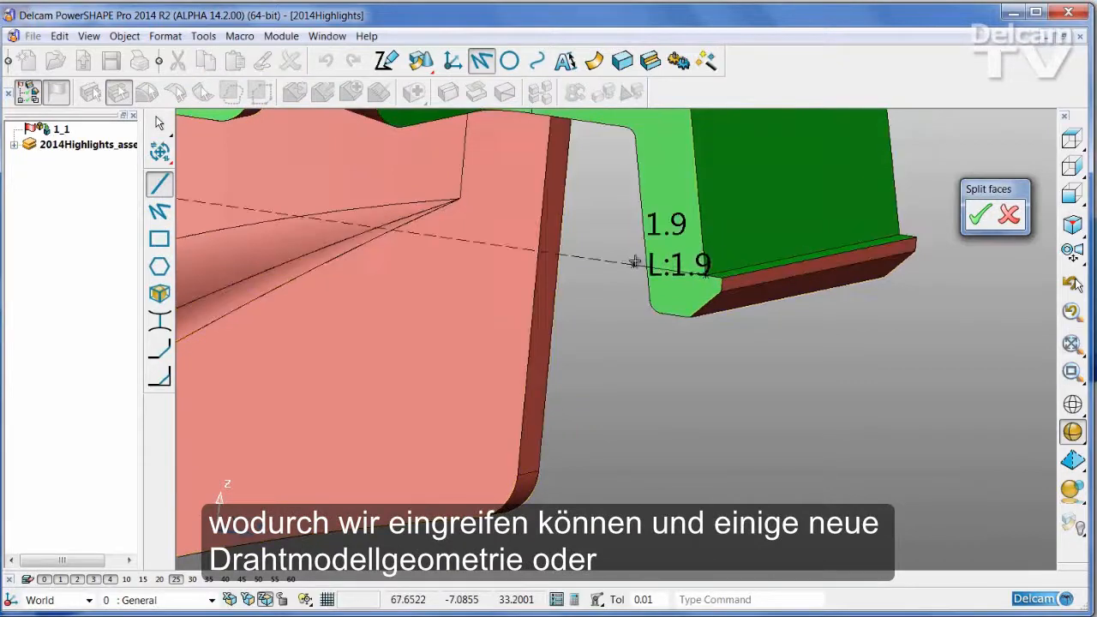
{"action": "left_click", "coordinate": [644, 267]}
{"action": "middle_click_drag", "start_coordinate": [644, 267], "coordinate": [604, 377]}
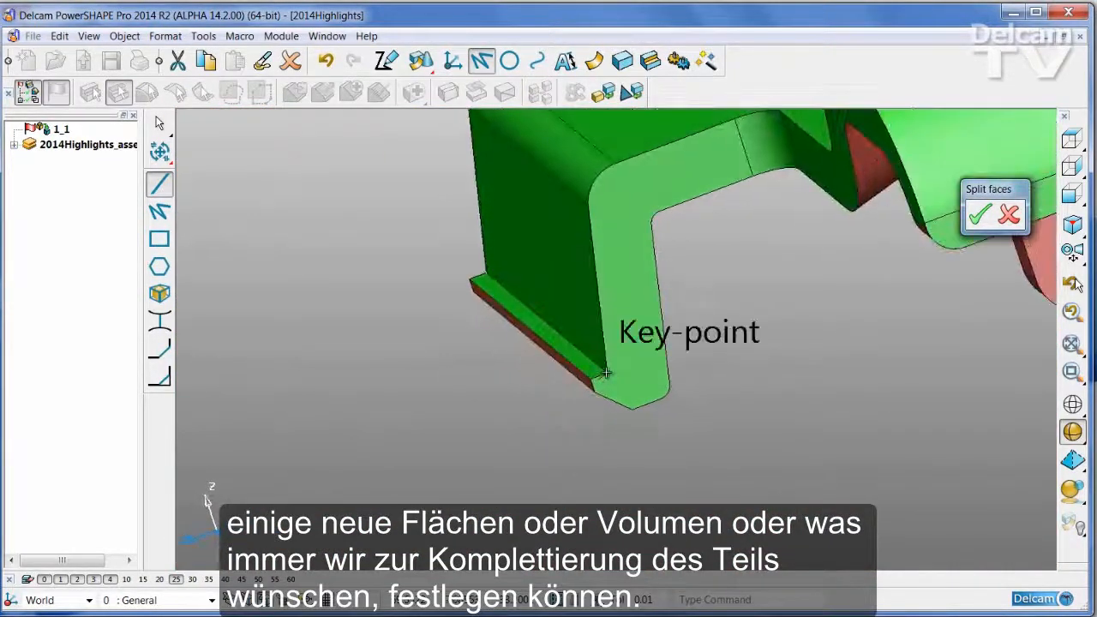
{"action": "left_click", "coordinate": [605, 373]}
{"action": "left_click", "coordinate": [676, 350]}
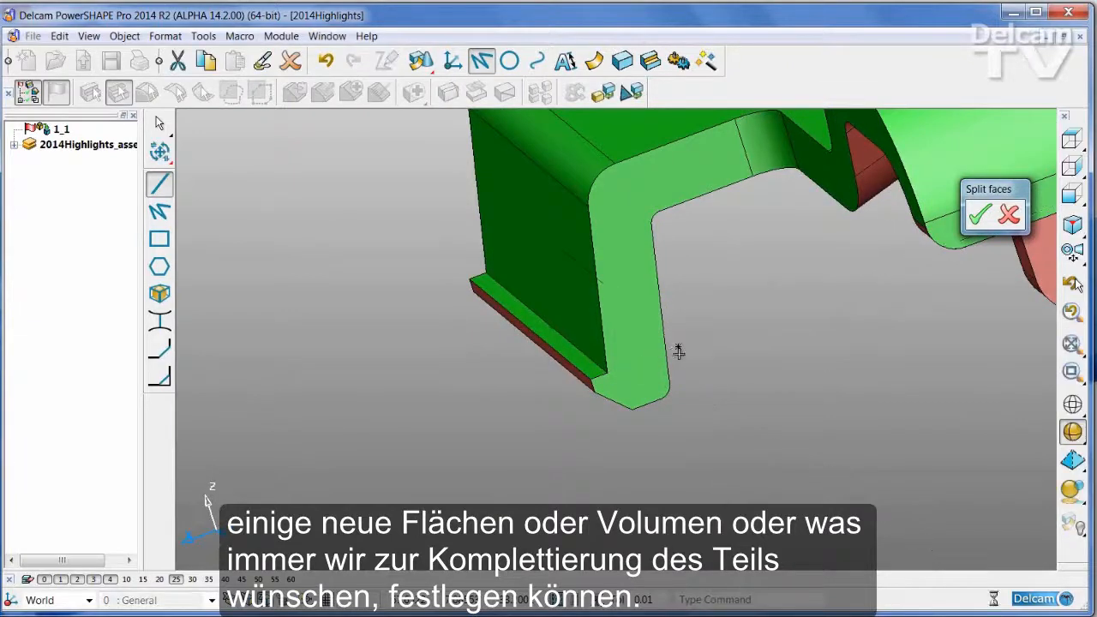
{"action": "middle_click_drag", "start_coordinate": [676, 350], "coordinate": [583, 422]}
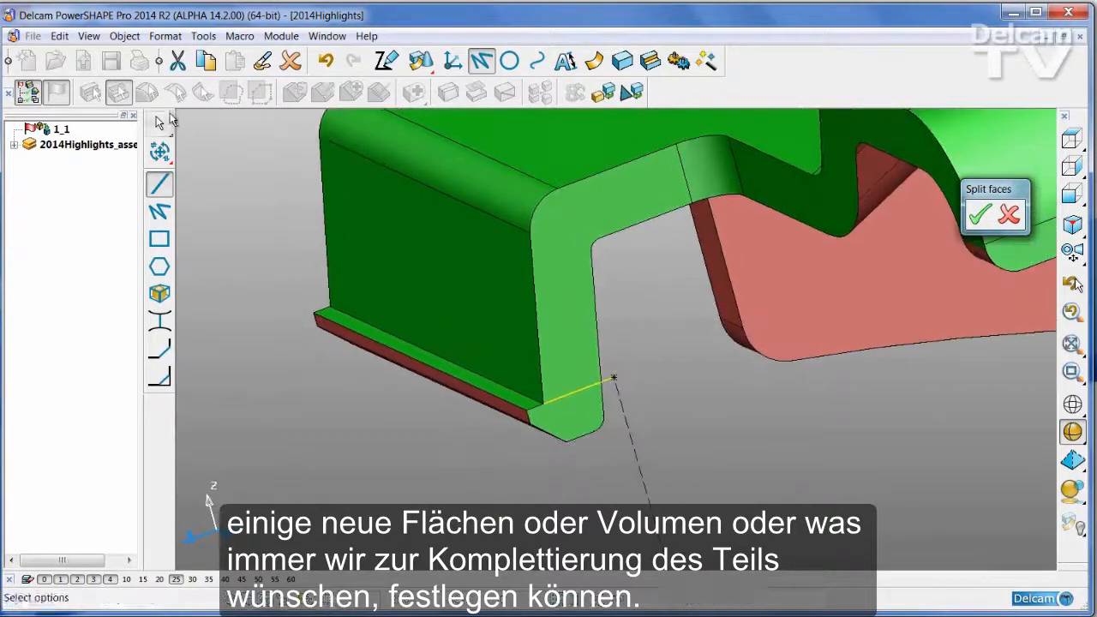
Divide the flange's near end face, using the line drawn across it as the dividing wireframe.
{"action": "left_click", "coordinate": [158, 123]}
{"action": "left_click", "coordinate": [549, 217]}
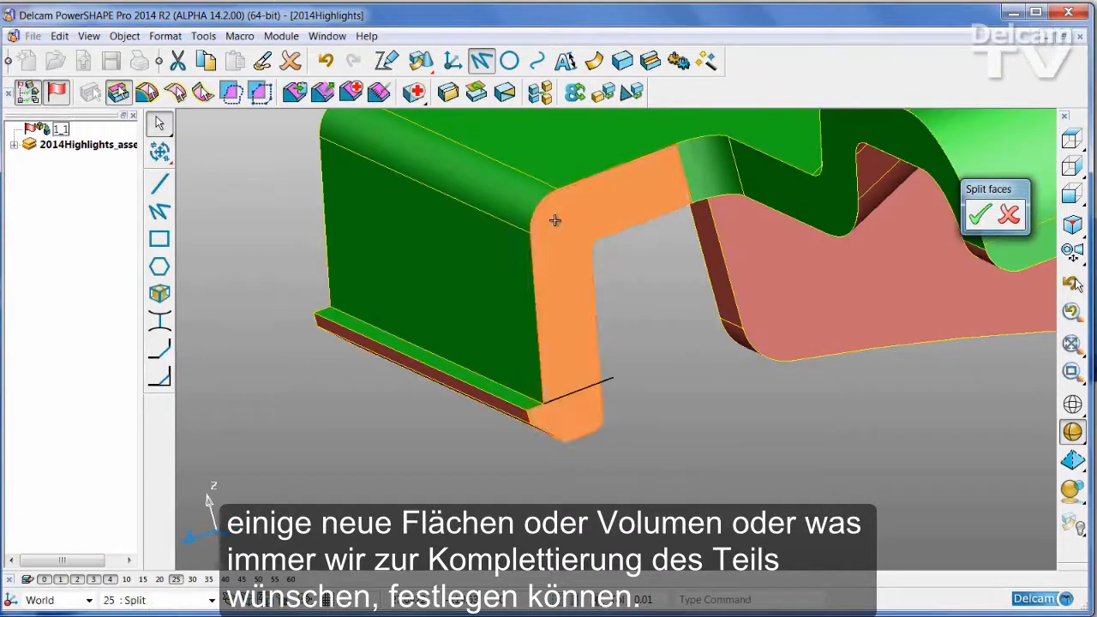
{"action": "scroll", "coordinate": [559, 249], "scroll_direction": "up", "scroll_amount": 3}
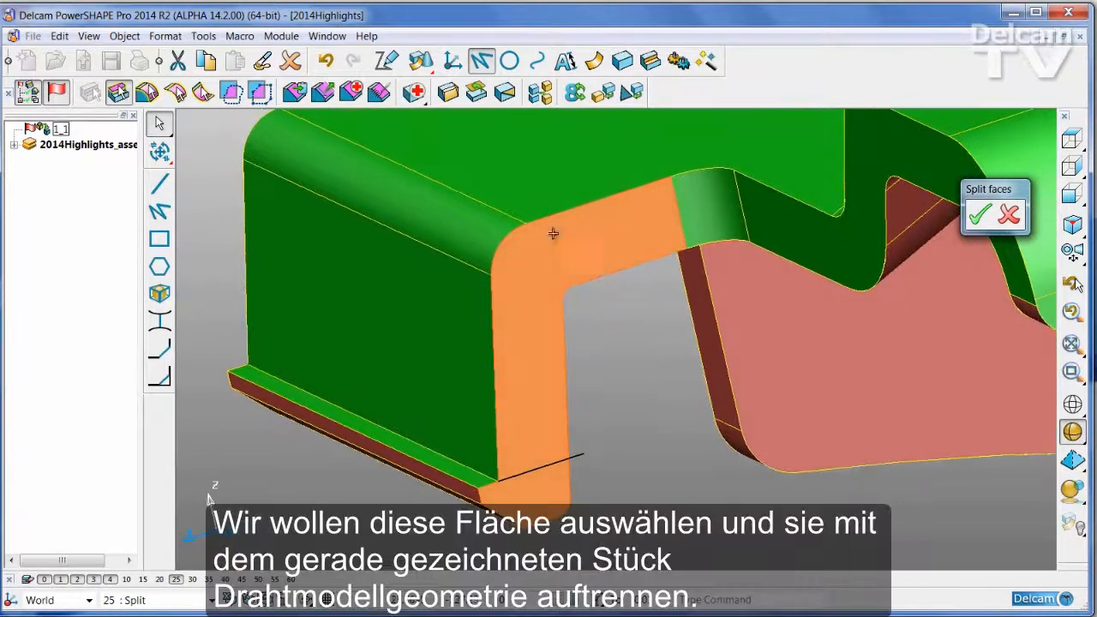
{"action": "left_click", "coordinate": [505, 93]}
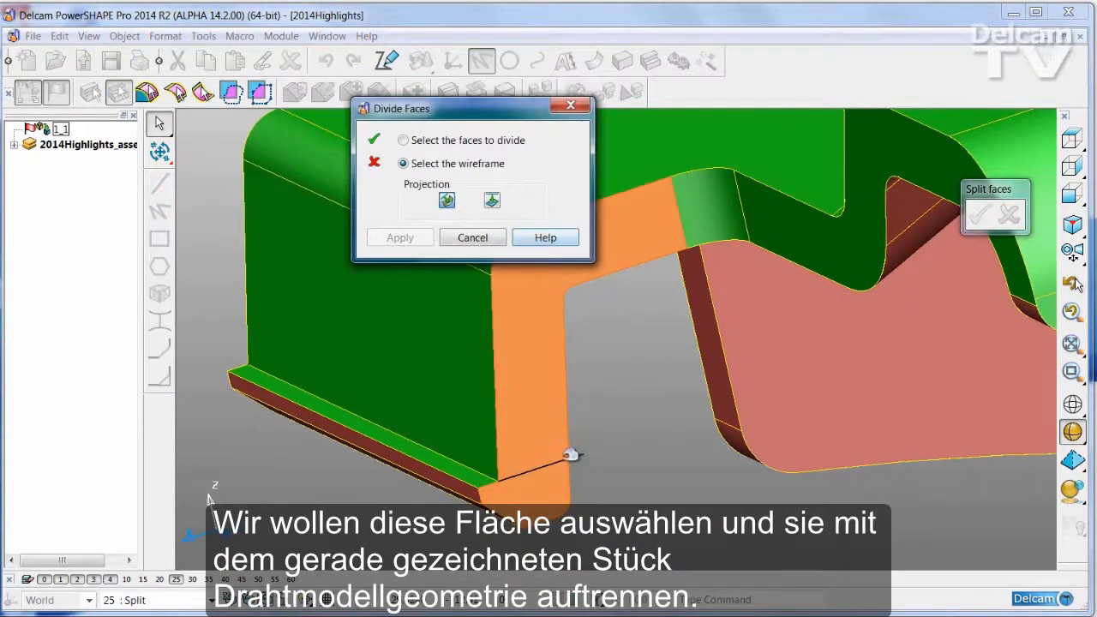
{"action": "left_click", "coordinate": [571, 456]}
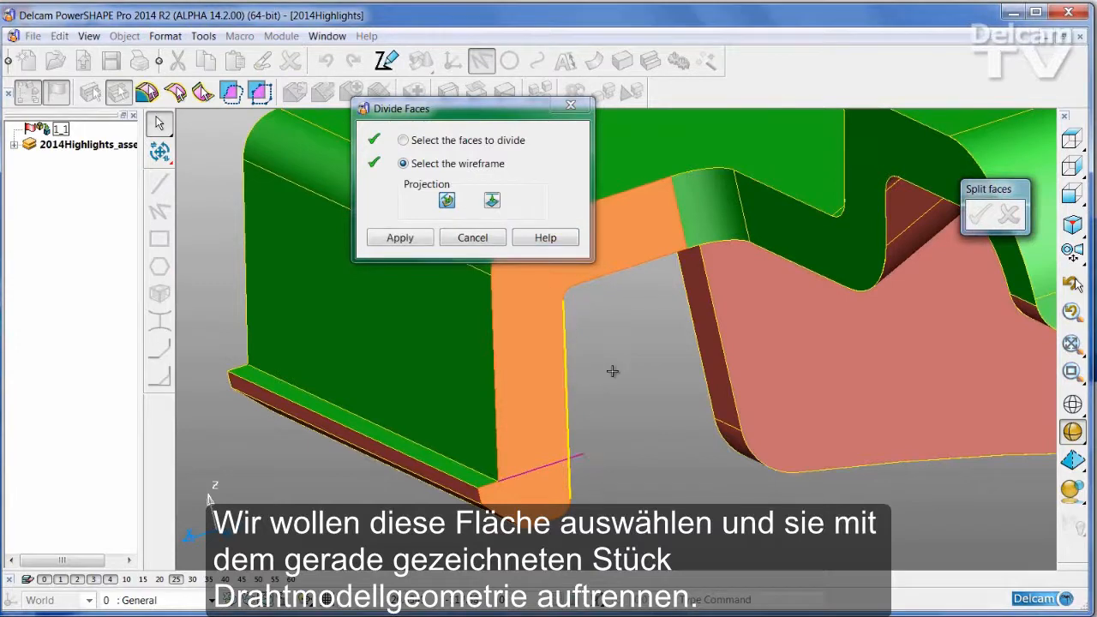
Divide the flange's opposite end face with the line drawn across it and finish dividing faces.
{"action": "middle_click_drag", "start_coordinate": [584, 469], "coordinate": [649, 460]}
{"action": "middle_click_drag", "start_coordinate": [656, 460], "coordinate": [563, 348]}
{"action": "left_click", "coordinate": [450, 143]}
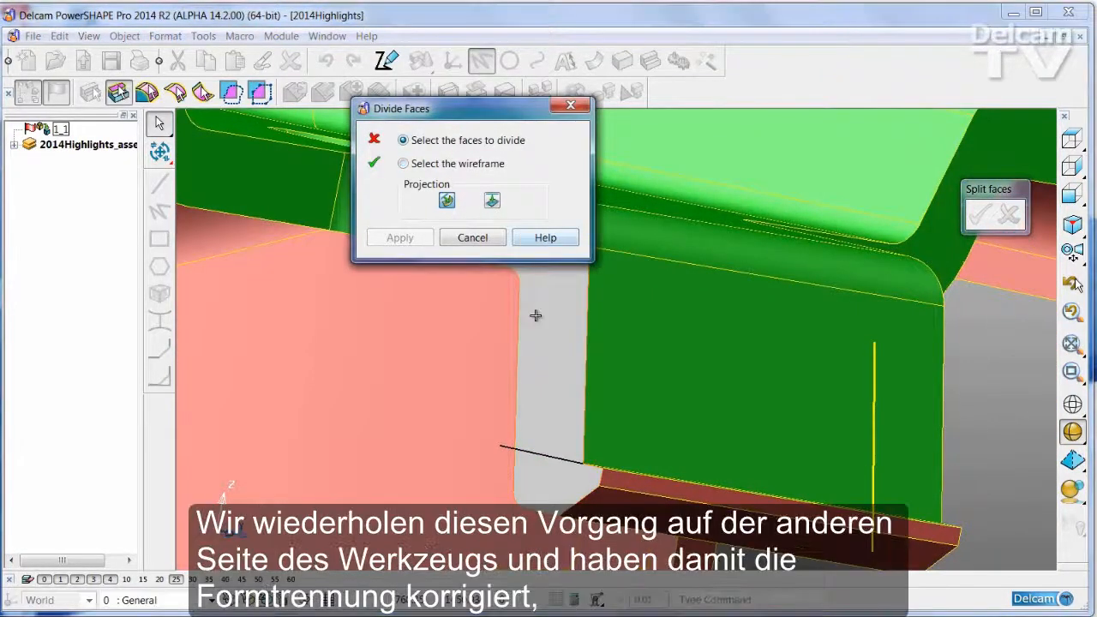
{"action": "left_click", "coordinate": [536, 315]}
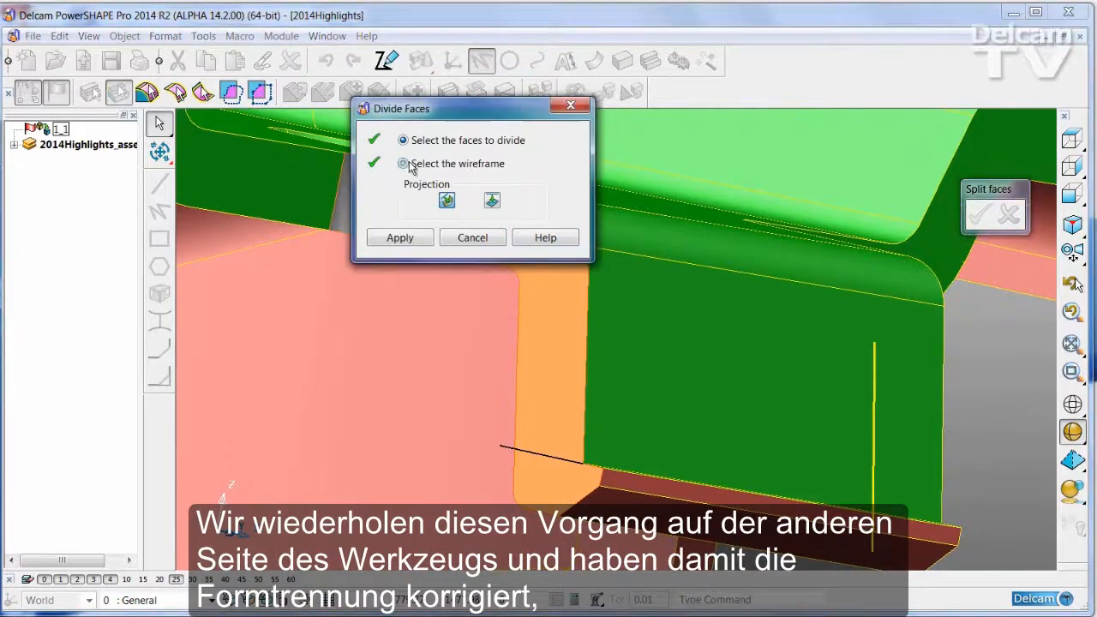
{"action": "left_click", "coordinate": [534, 451]}
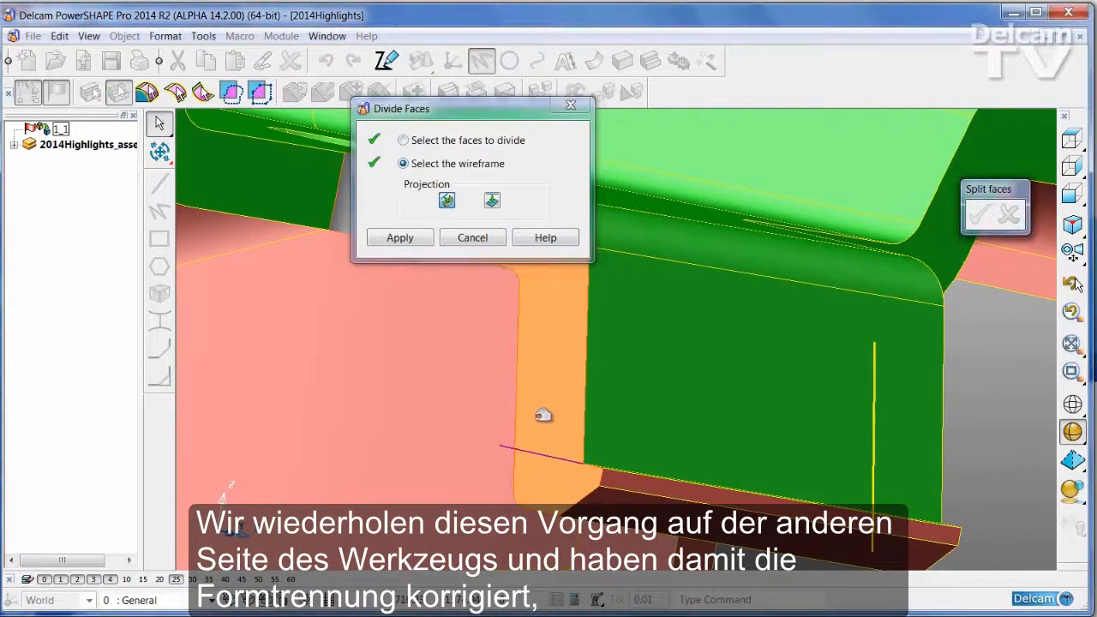
{"action": "left_click", "coordinate": [471, 238]}
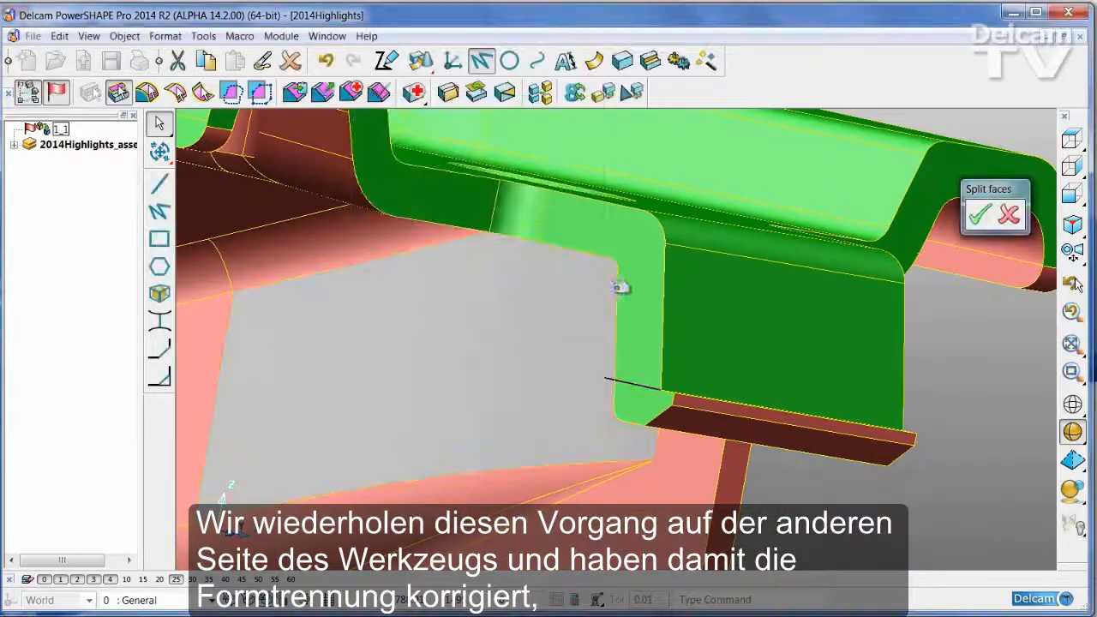
Draft the two split-off end faces below the lines at an angle of 359, using the lip's upper face as the reference.
{"action": "middle_click_drag", "start_coordinate": [641, 399], "coordinate": [605, 223]}
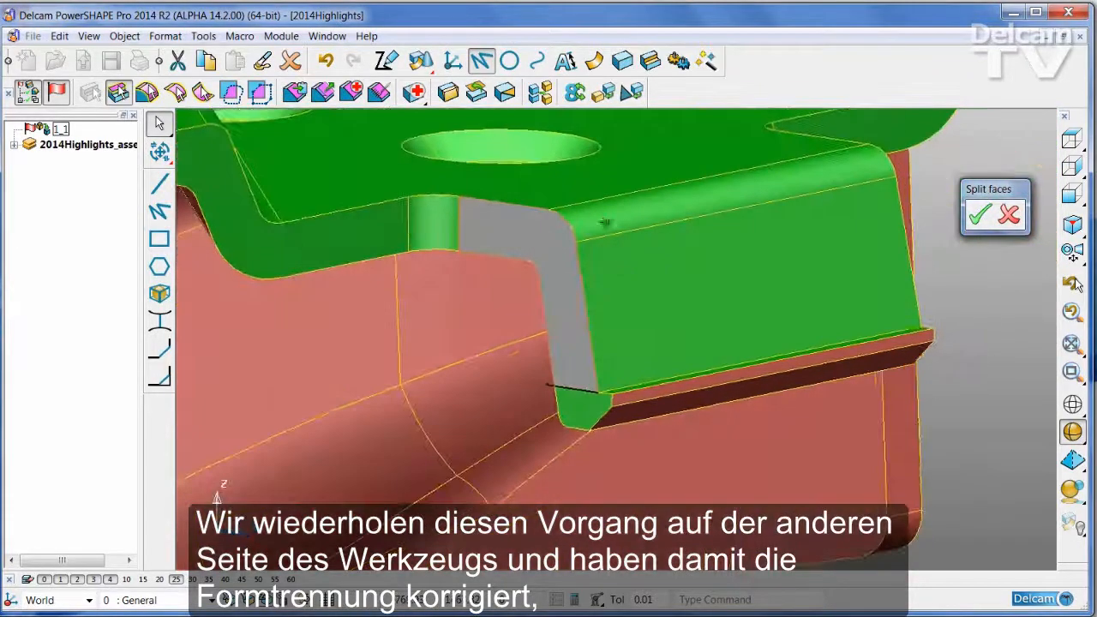
{"action": "middle_click_drag", "start_coordinate": [585, 410], "coordinate": [817, 394]}
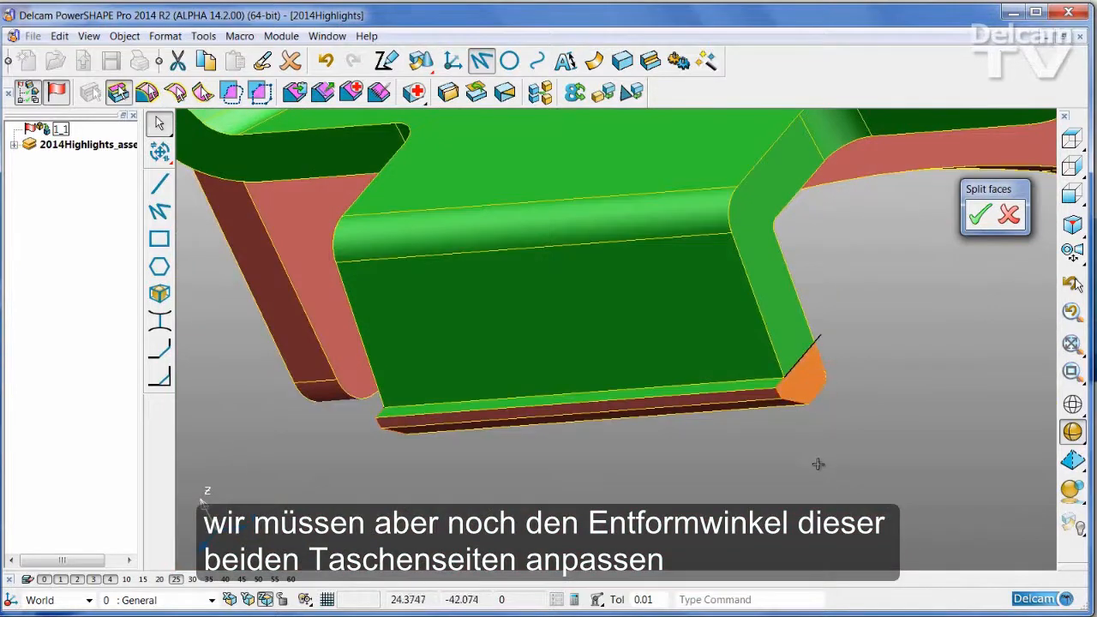
{"action": "middle_click_drag", "start_coordinate": [818, 463], "coordinate": [536, 103]}
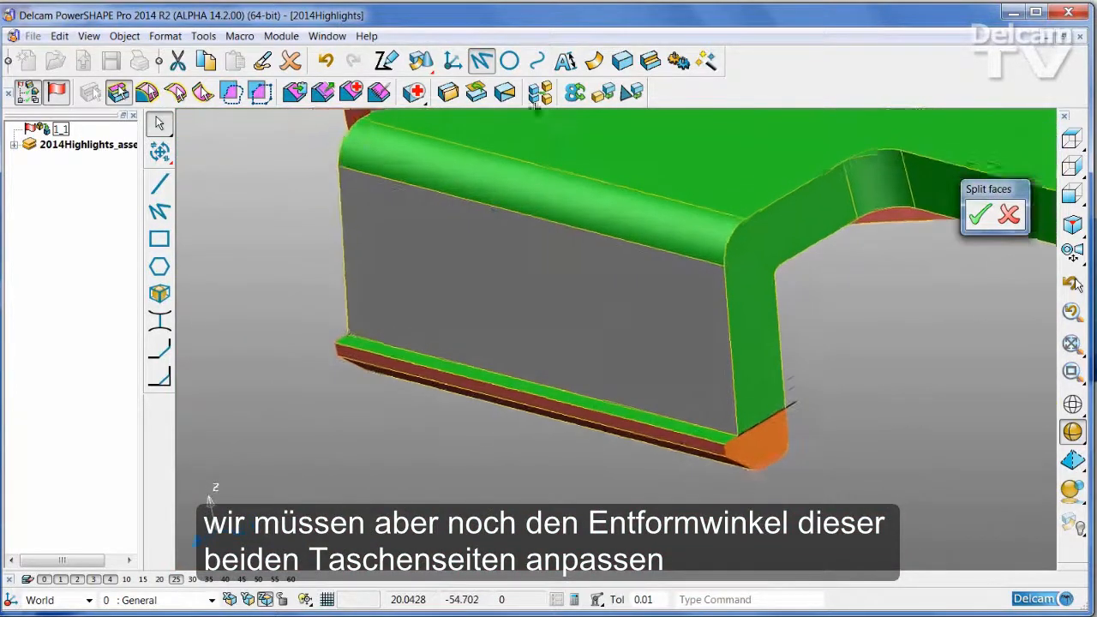
{"action": "left_click", "coordinate": [448, 92]}
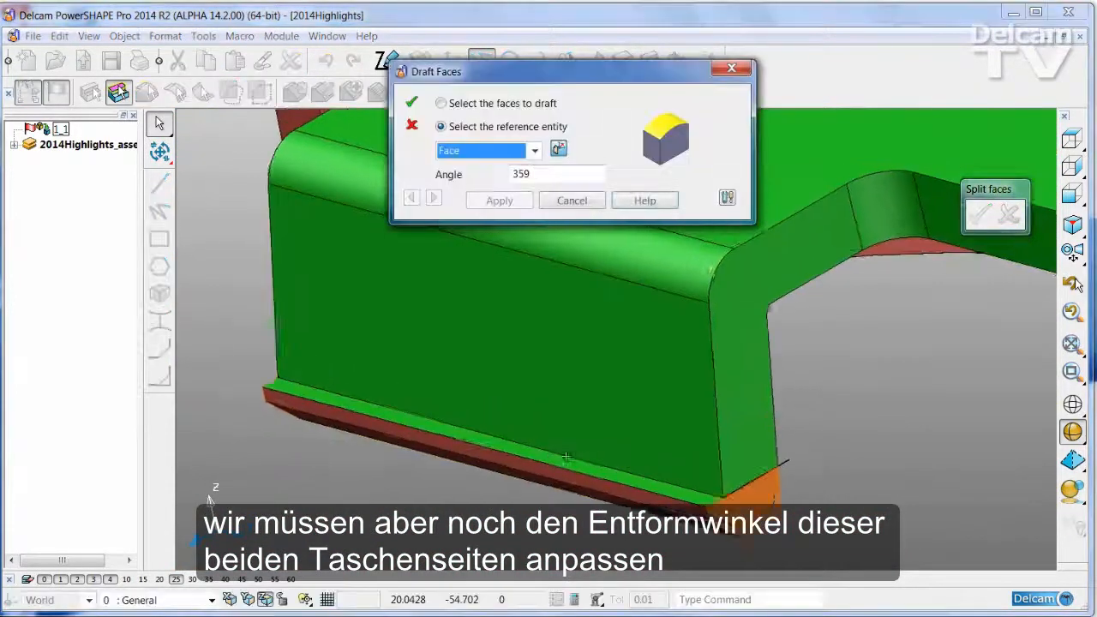
{"action": "scroll", "coordinate": [620, 444], "scroll_direction": "up", "scroll_amount": 5}
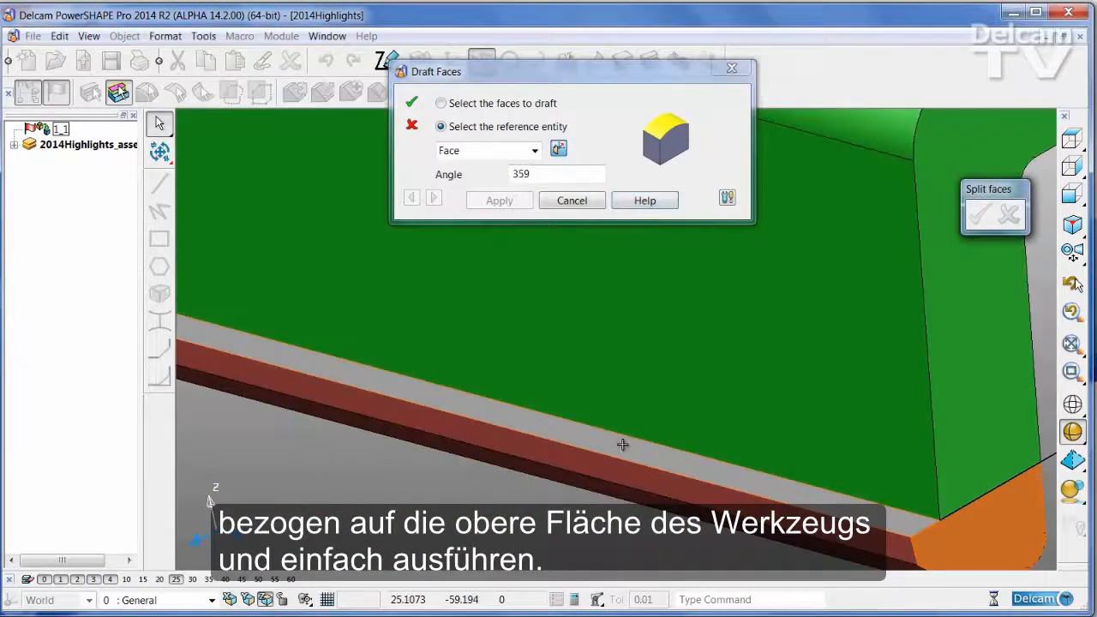
{"action": "left_click", "coordinate": [617, 444]}
{"action": "scroll", "coordinate": [534, 400], "scroll_direction": "down", "scroll_amount": 4}
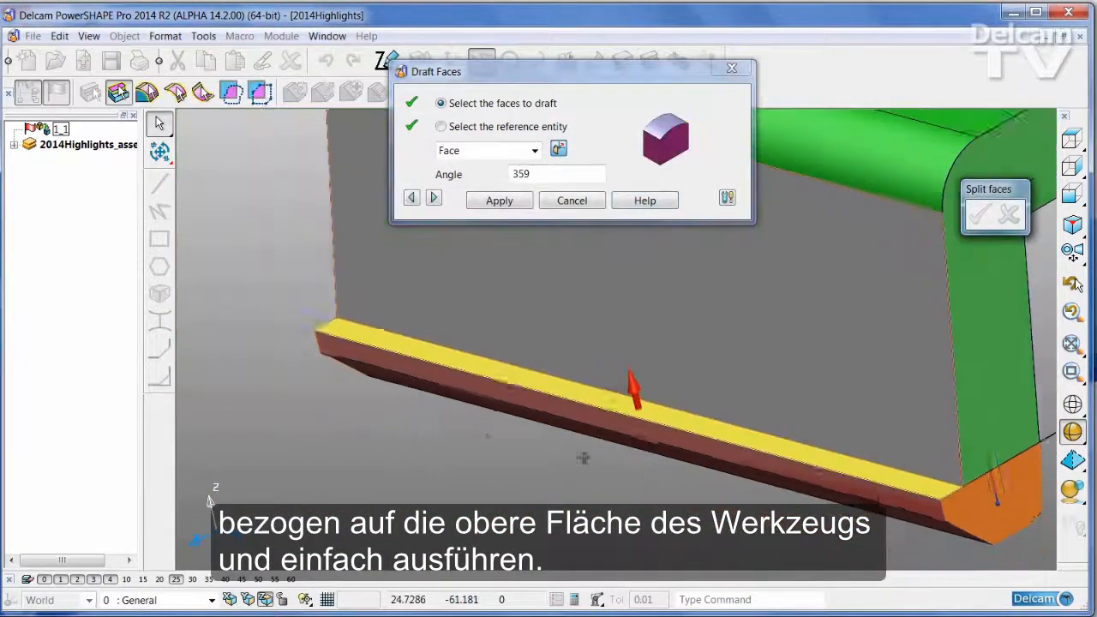
{"action": "left_click", "coordinate": [496, 200]}
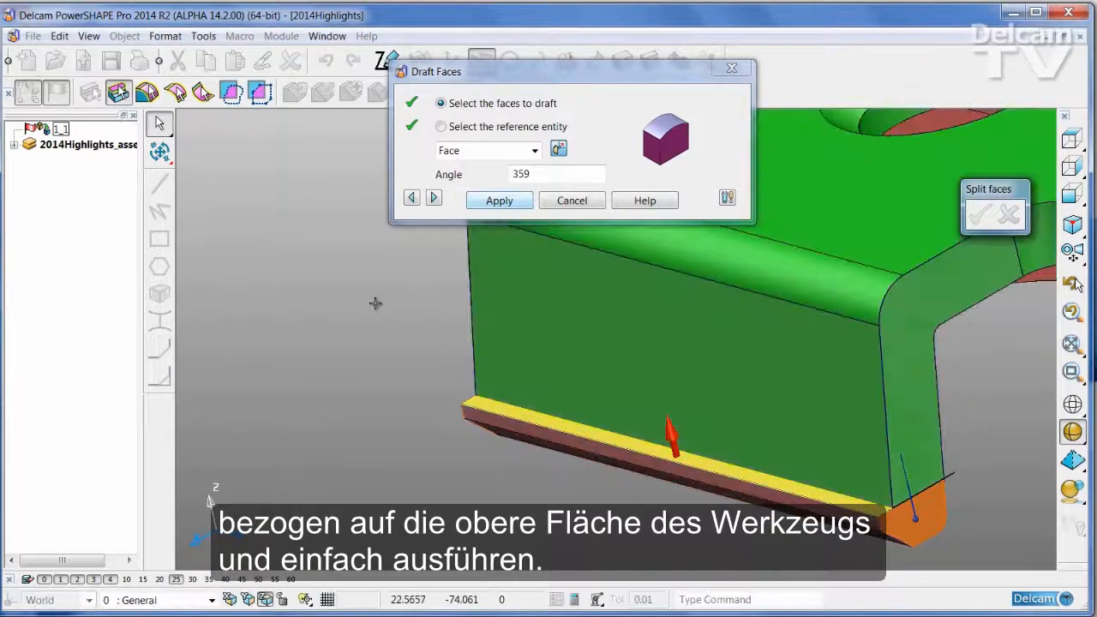
{"action": "left_click", "coordinate": [572, 200]}
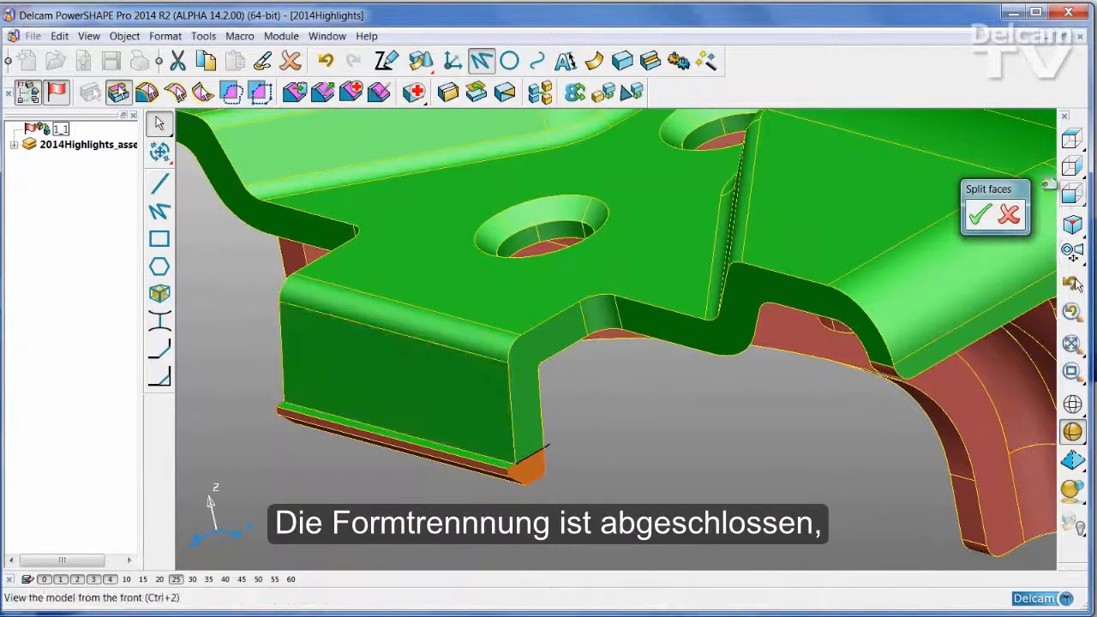
Finish splitting faces, return to the separation wizard and spread the parts apart to expose the two small flange end faces.
{"action": "left_click", "coordinate": [979, 216]}
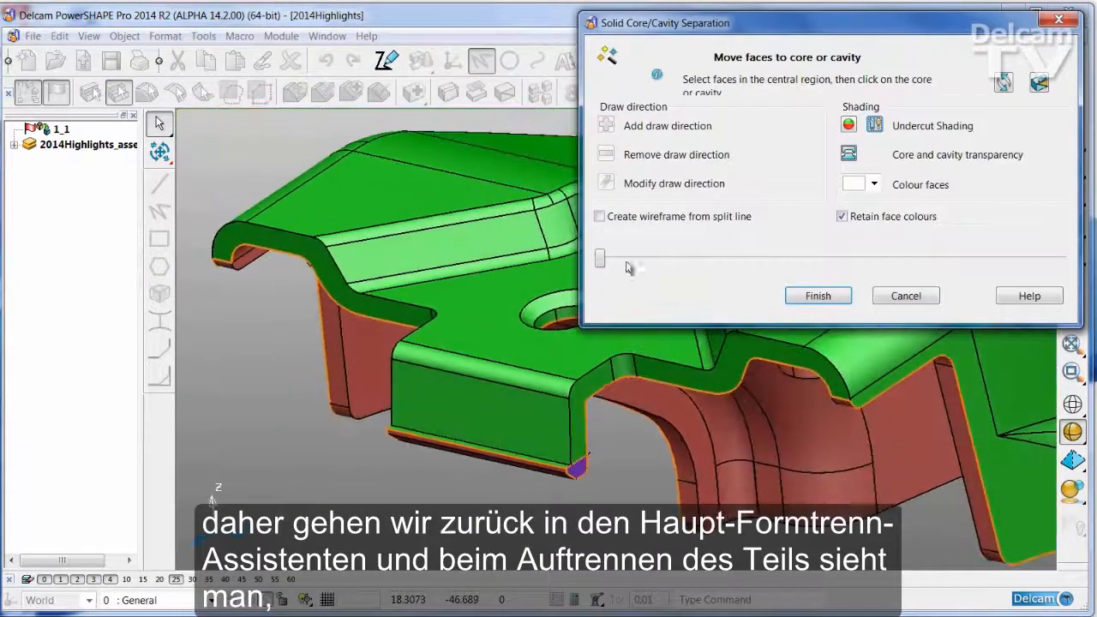
{"action": "left_click_drag", "start_coordinate": [601, 264], "coordinate": [736, 267]}
{"action": "middle_click_drag", "start_coordinate": [383, 447], "coordinate": [647, 378]}
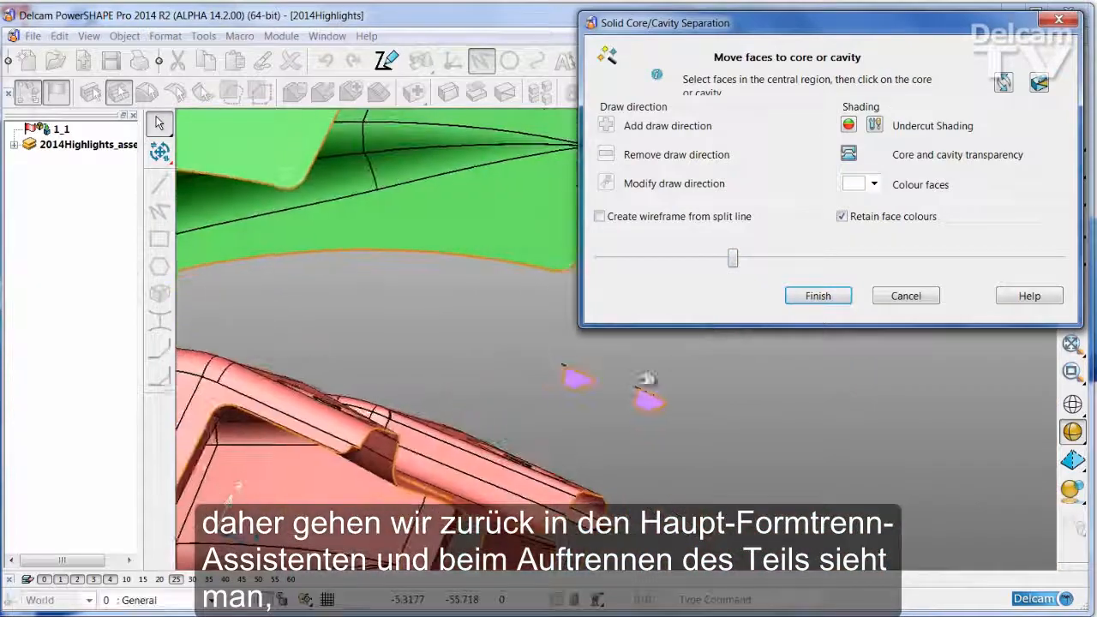
Move the two ambiguous flange end faces to the lower red half and bring the separated parts fully back together.
{"action": "left_click_drag", "start_coordinate": [527, 356], "coordinate": [701, 446]}
{"action": "middle_click_drag", "start_coordinate": [701, 446], "coordinate": [703, 426]}
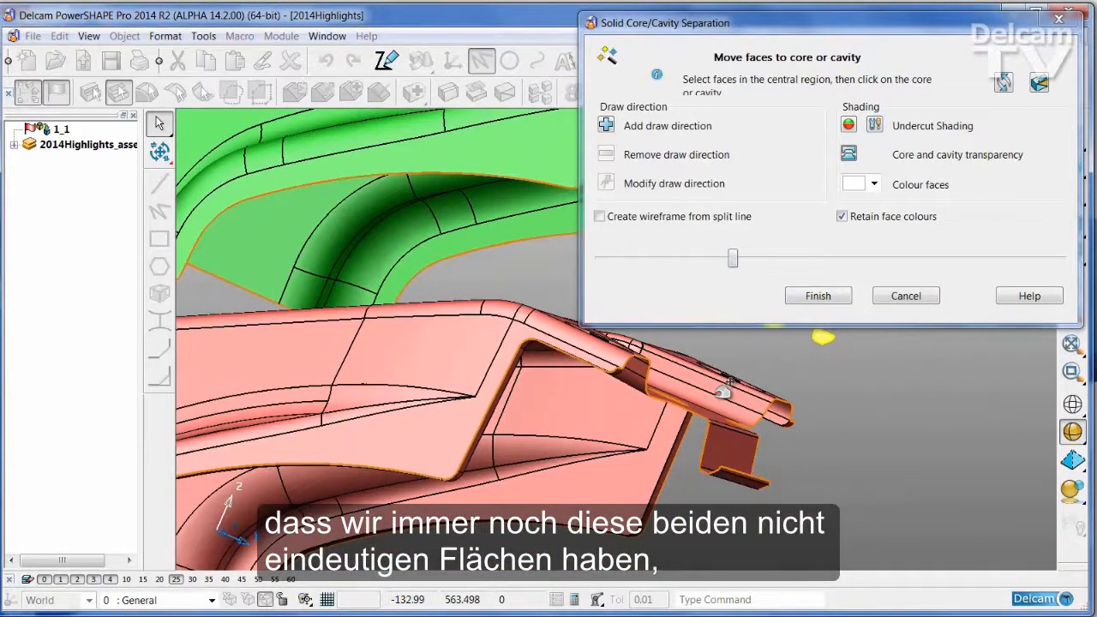
{"action": "middle_click_drag", "start_coordinate": [847, 428], "coordinate": [797, 378]}
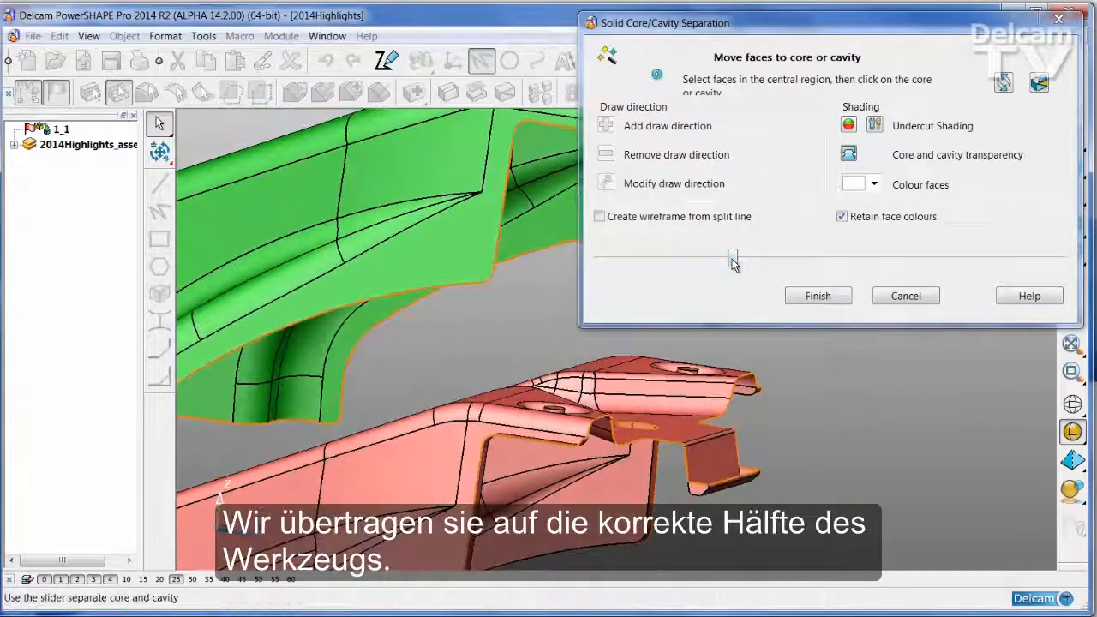
{"action": "left_click_drag", "start_coordinate": [733, 260], "coordinate": [601, 264]}
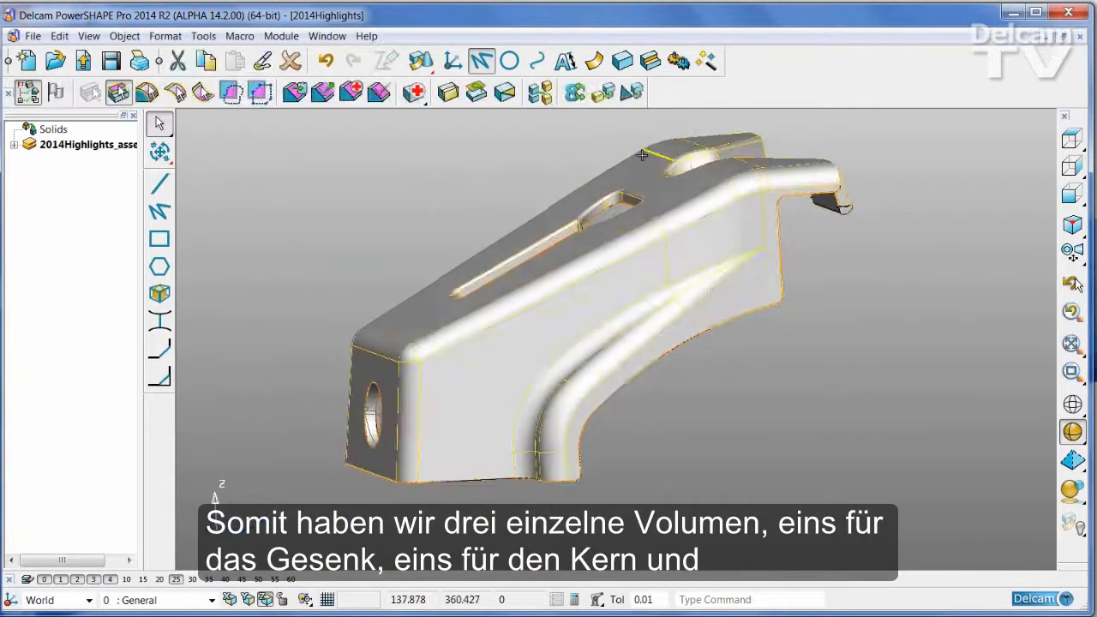
Hide the two main bracket solids and the front-hole side-core solid one after another, leaving only the split-line wireframe.
{"action": "key", "text": "ctrl+j"}
{"action": "middle_click_drag", "start_coordinate": [512, 387], "coordinate": [405, 400]}
{"action": "left_click", "coordinate": [495, 368]}
{"action": "key", "text": "ctrl+j"}
{"action": "left_click", "coordinate": [412, 410]}
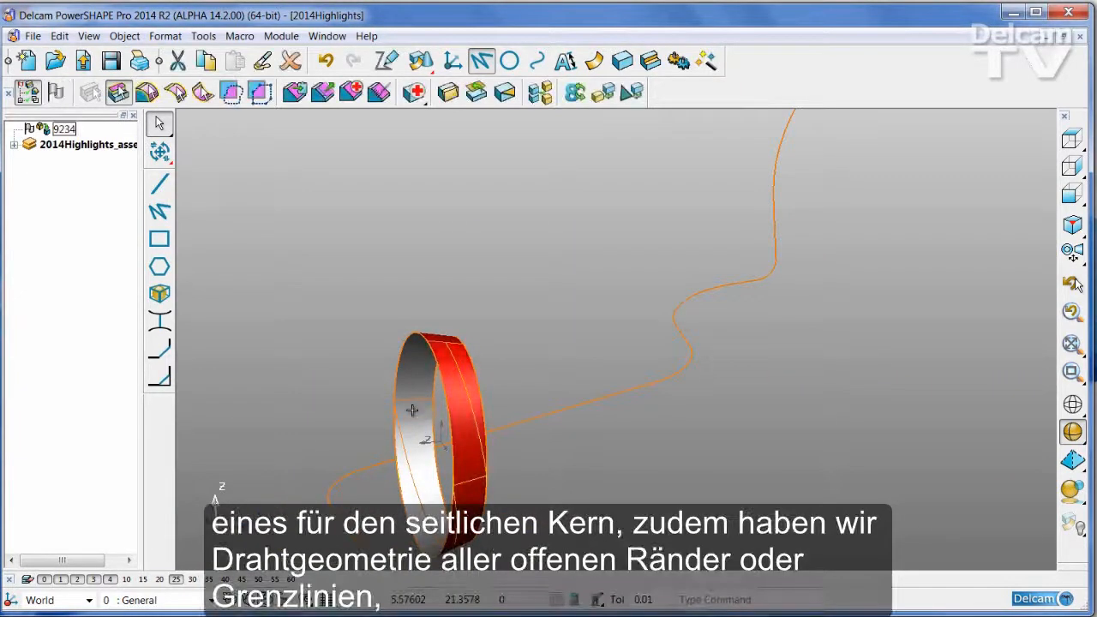
{"action": "key", "text": "ctrl+j"}
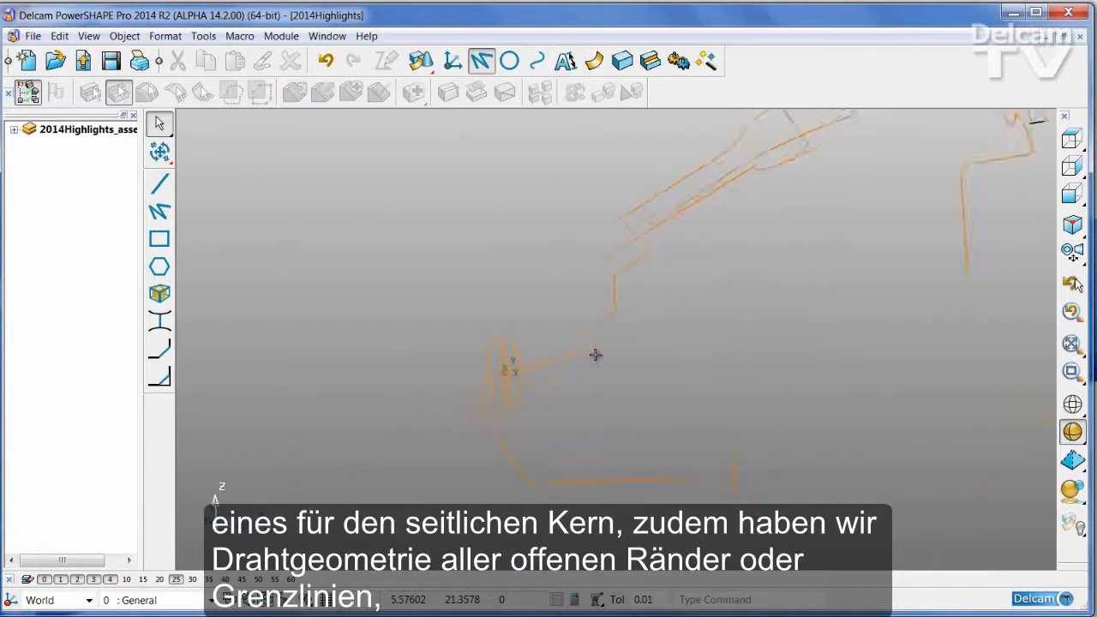
Examine the split-line curves by selecting the front hole, long slot, outer boundary and a rear round hole in turn.
{"action": "left_click", "coordinate": [503, 384]}
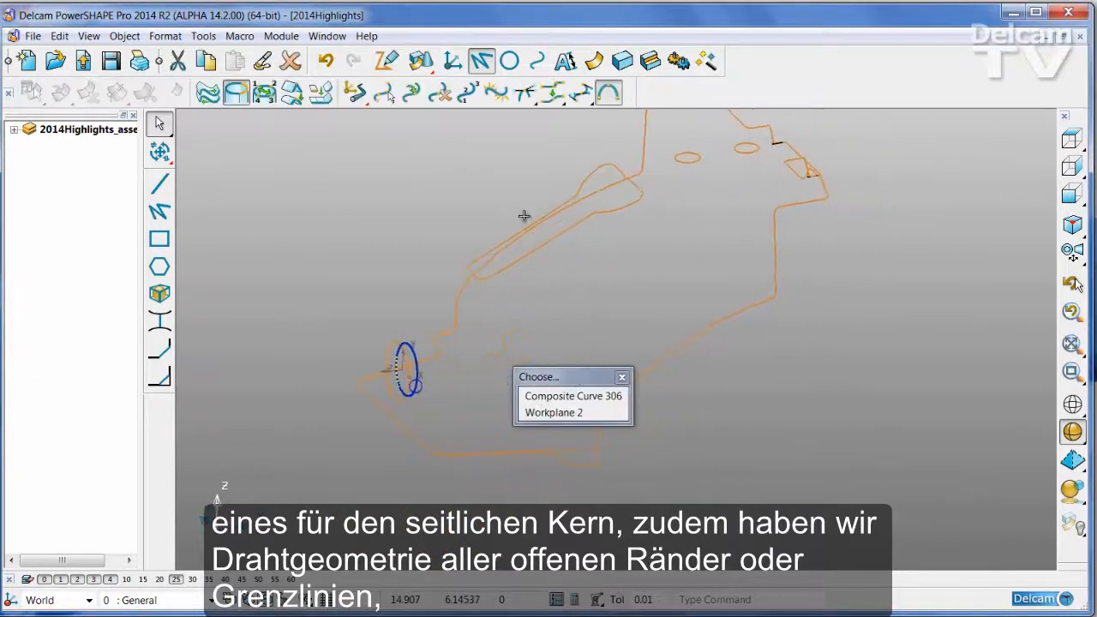
{"action": "left_click", "coordinate": [564, 235]}
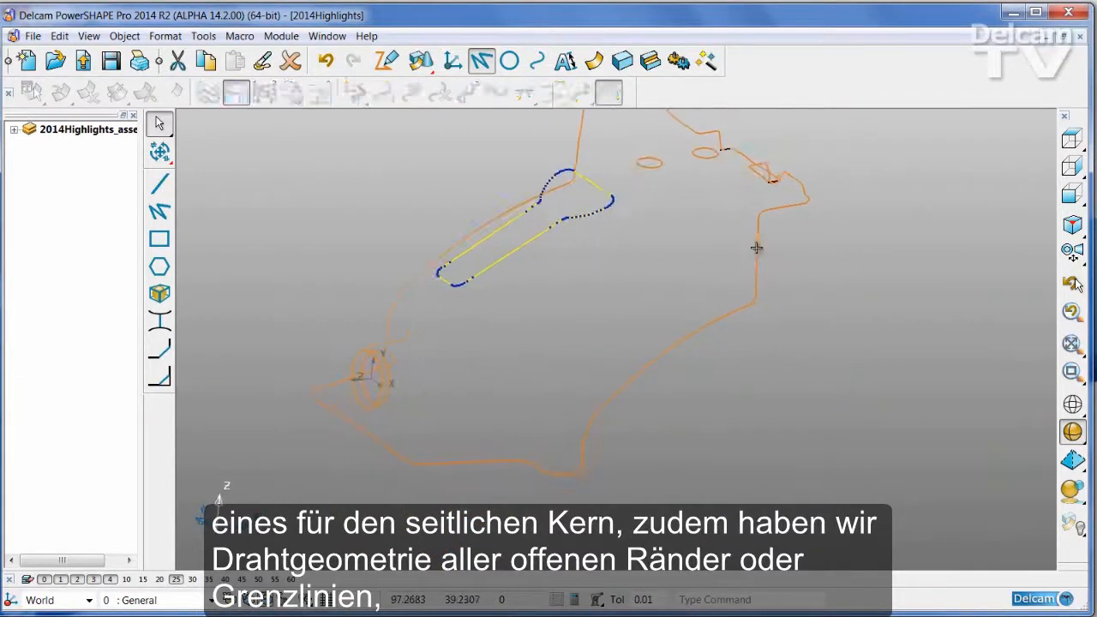
{"action": "left_click", "coordinate": [756, 247]}
{"action": "left_click", "coordinate": [616, 184]}
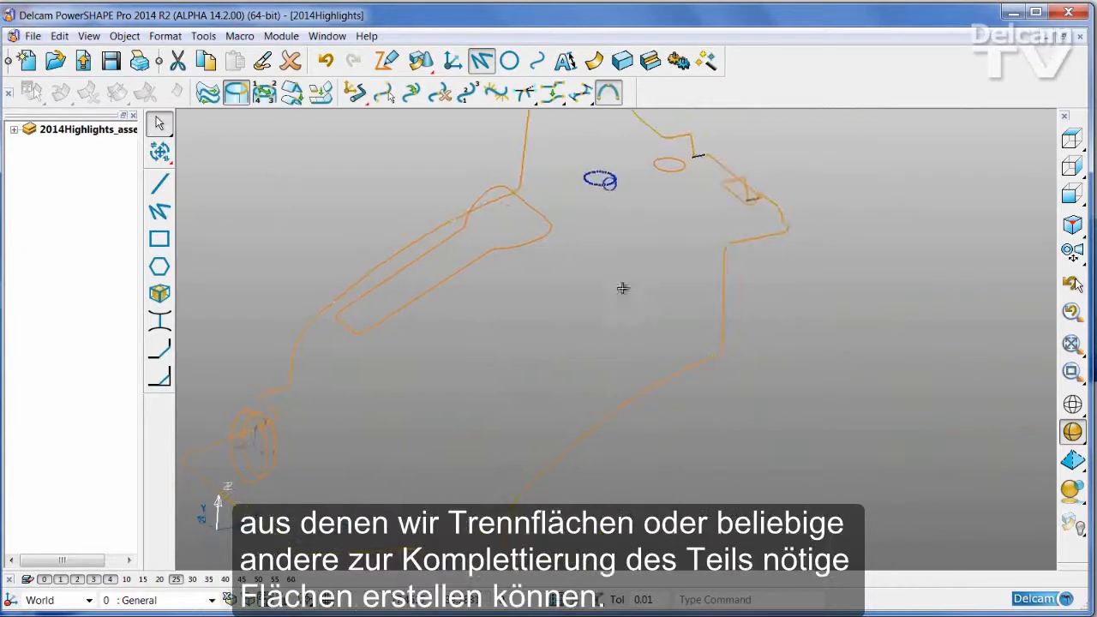